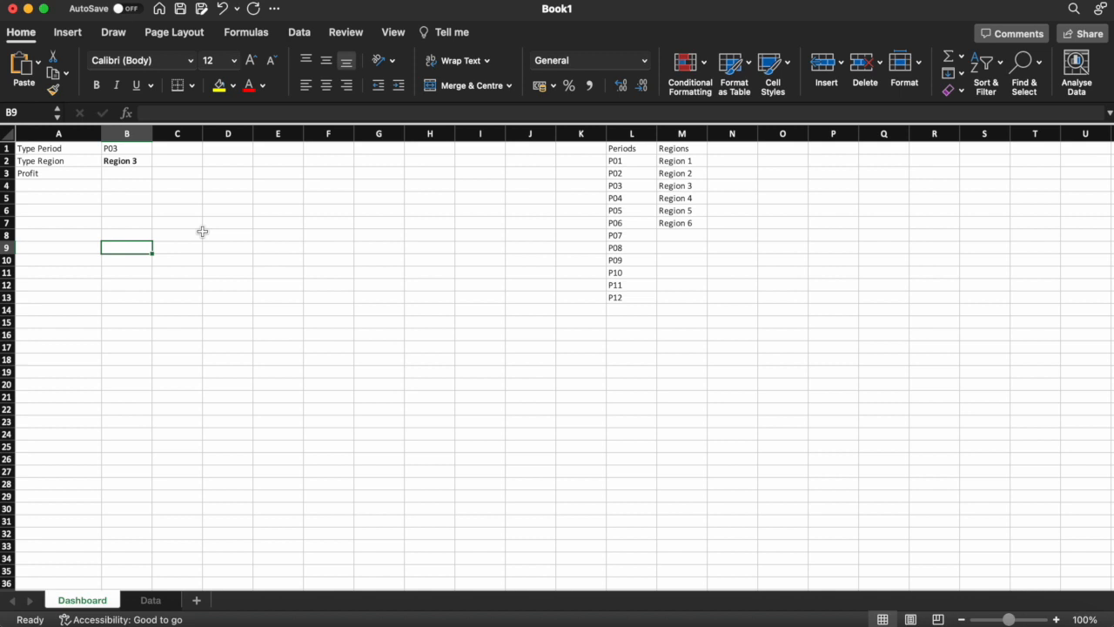
Step: Start an INDEX formula in the Profit cell B3 of the Dashboard sheet, using the absolute columns Data!$A:$M as the array
{"action": "left_click", "coordinate": [123, 178]}
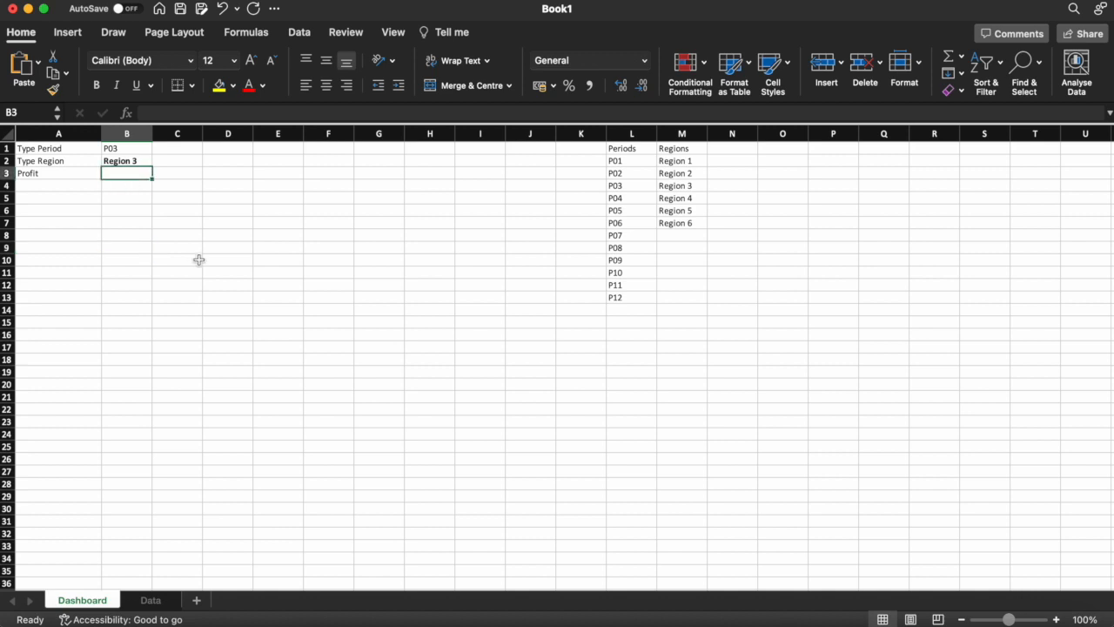
{"action": "type", "text": "=index"}
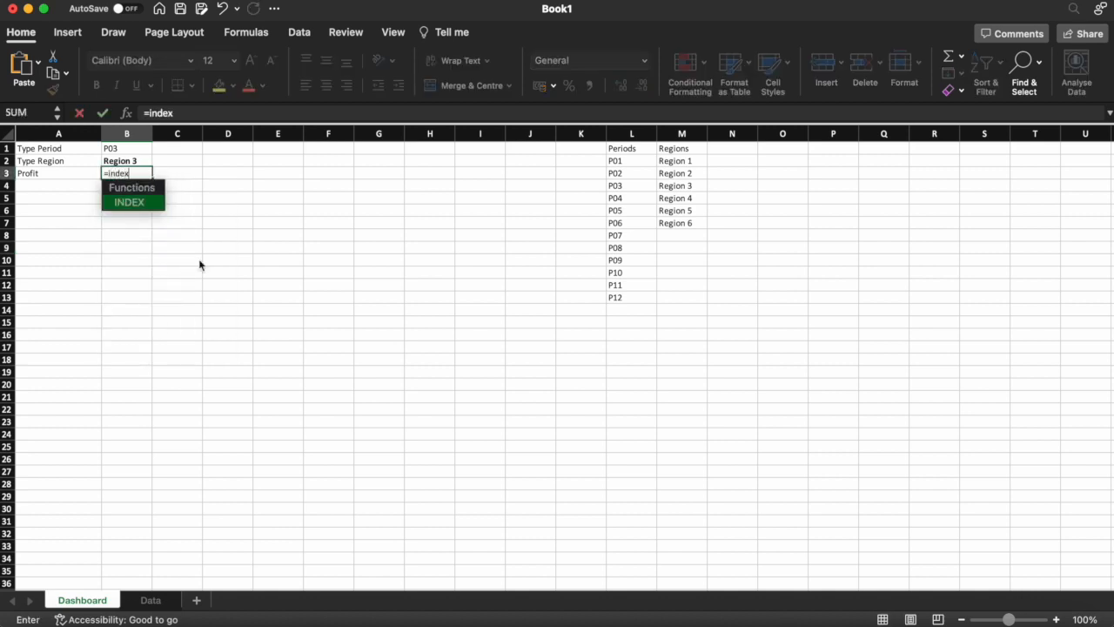
{"action": "type", "text": "("}
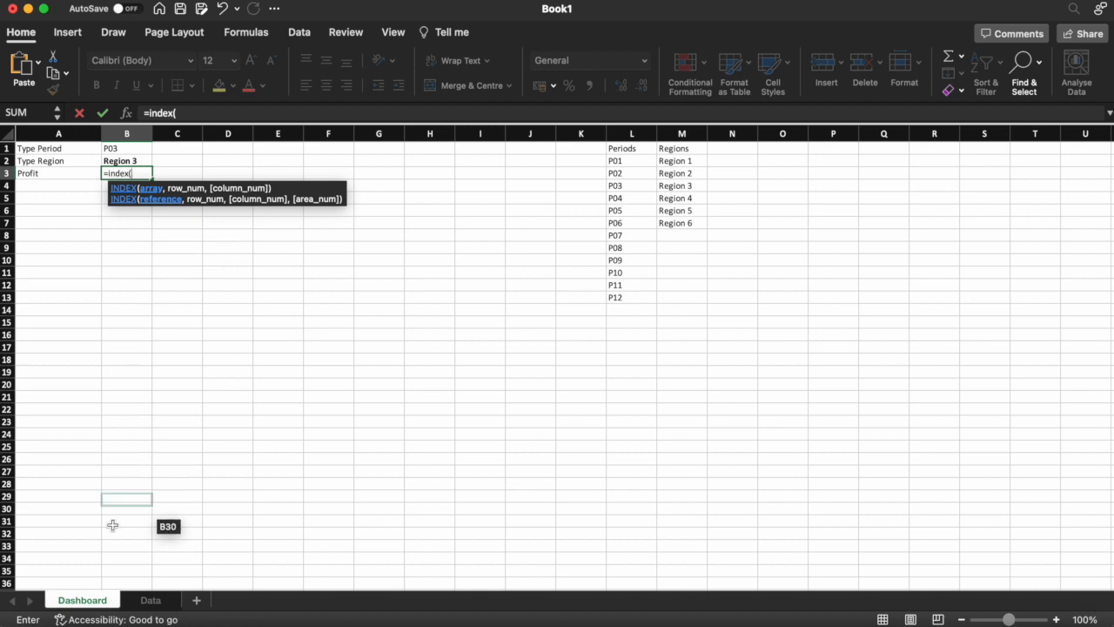
{"action": "left_click", "coordinate": [146, 600]}
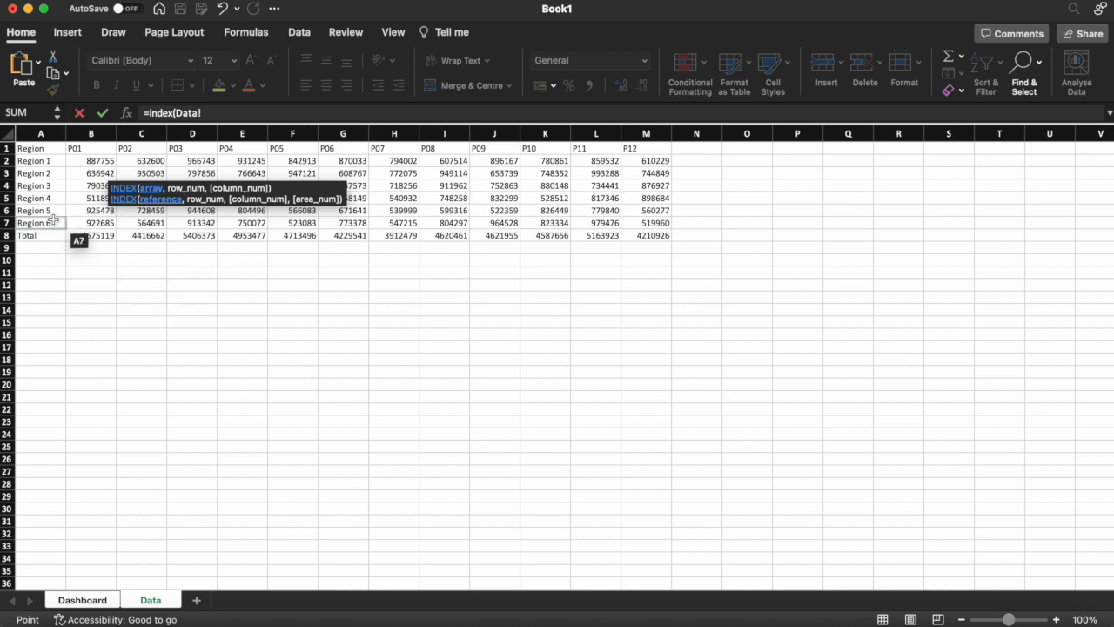
{"action": "left_click_drag", "start_coordinate": [41, 135], "coordinate": [250, 142]}
{"action": "left_click_drag", "start_coordinate": [488, 133], "coordinate": [642, 132]}
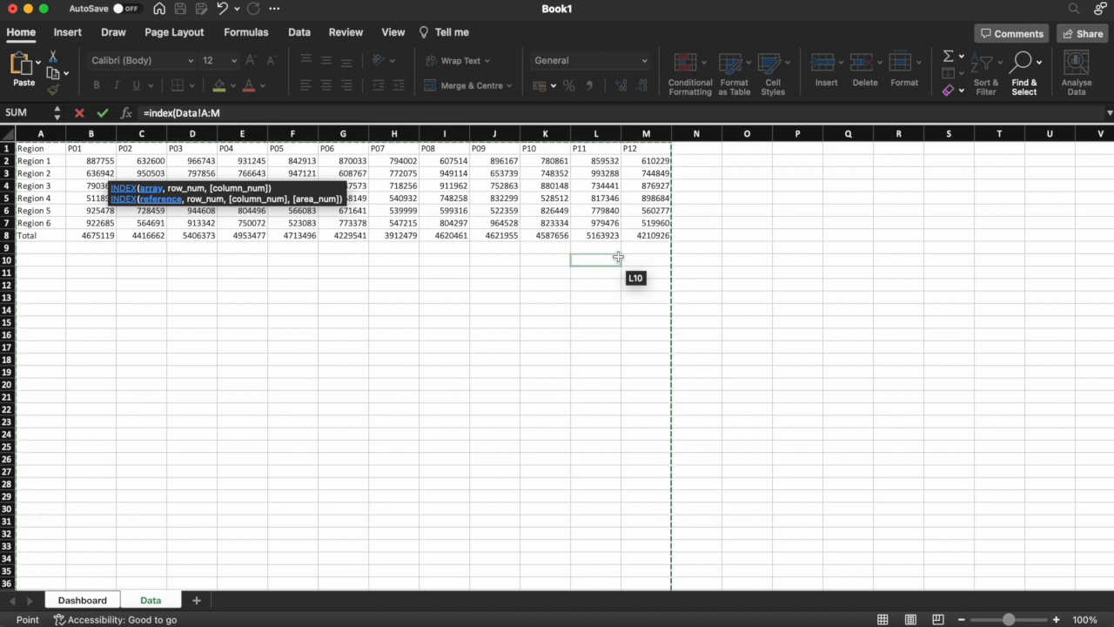
{"action": "key", "text": "F4"}
{"action": "type", "text": ","}
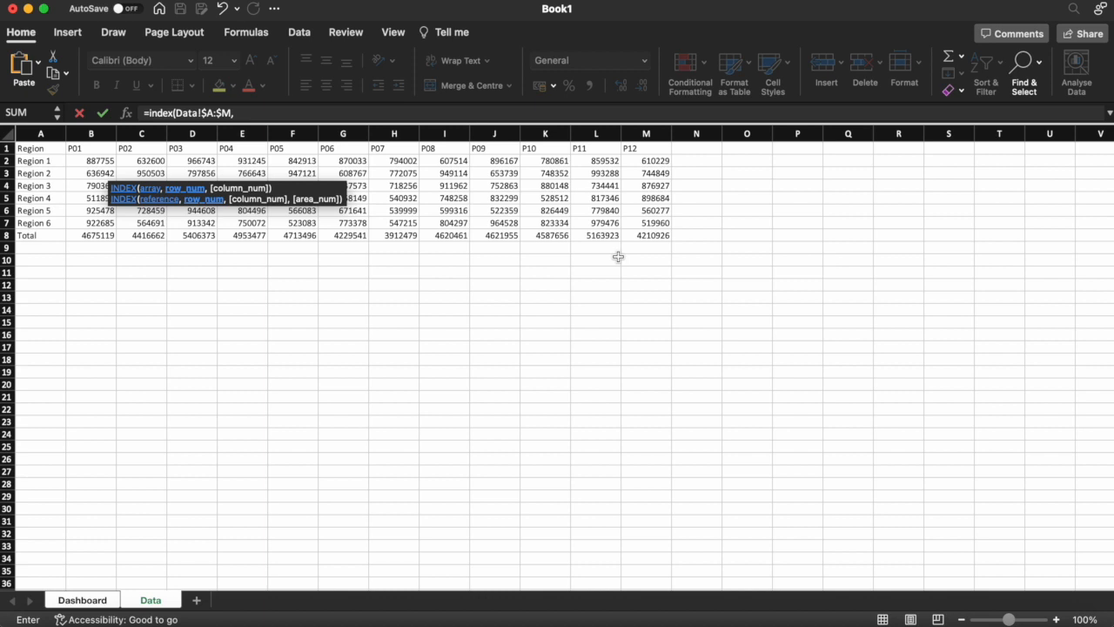
Step: Add a nested MATCH for the row number, with the region cell Dashboard!$B$2 as its absolute lookup value
{"action": "type", "text": "match"}
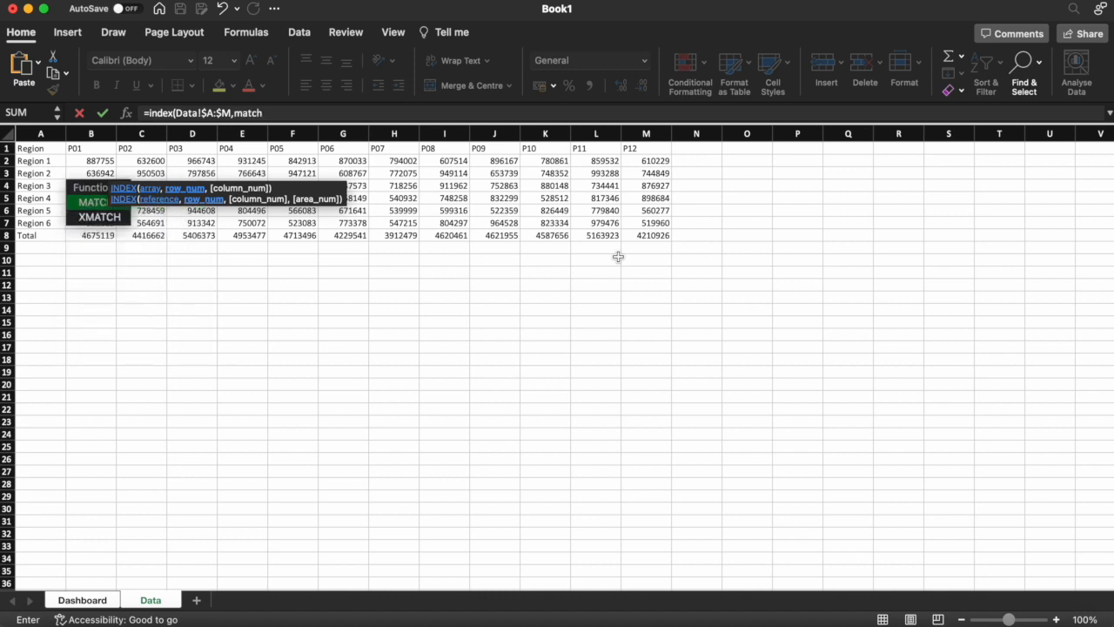
{"action": "type", "text": "("}
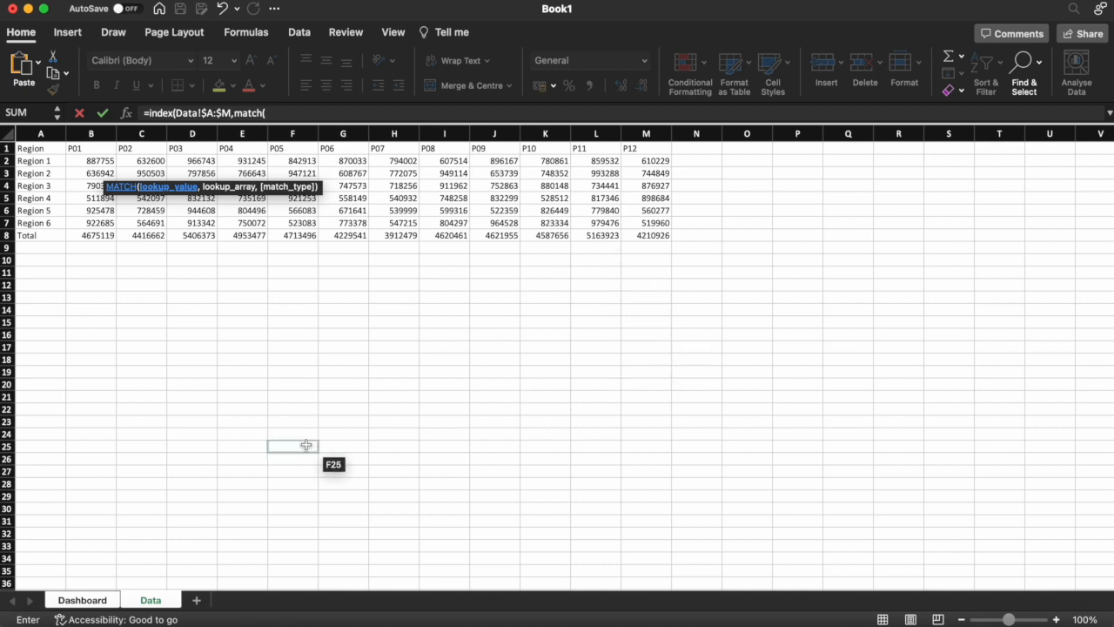
{"action": "left_click", "coordinate": [83, 600]}
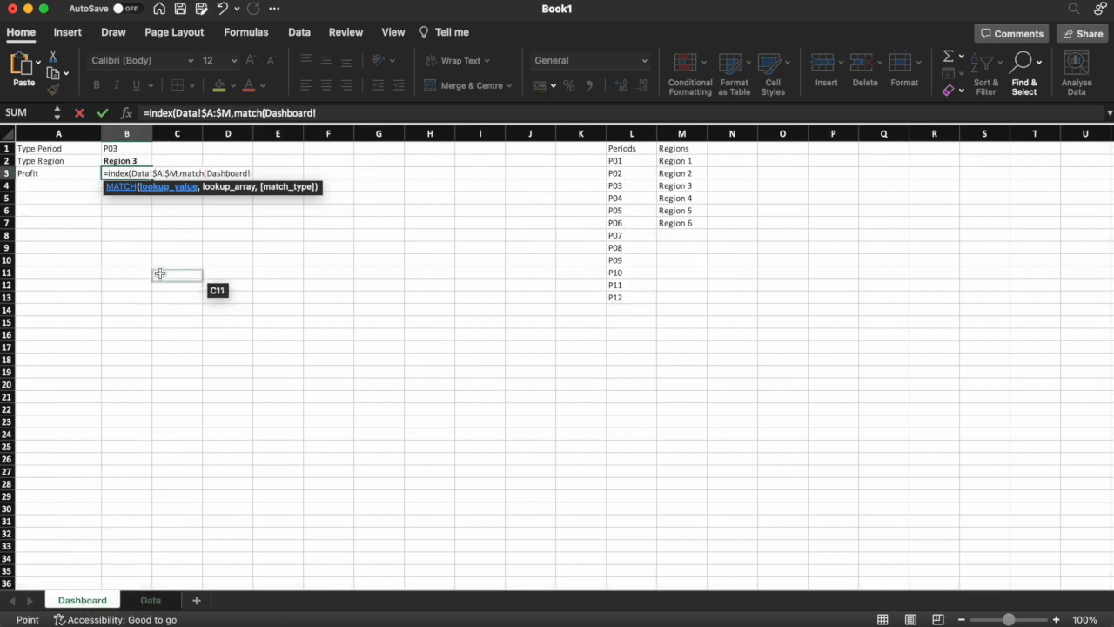
{"action": "left_click", "coordinate": [116, 163]}
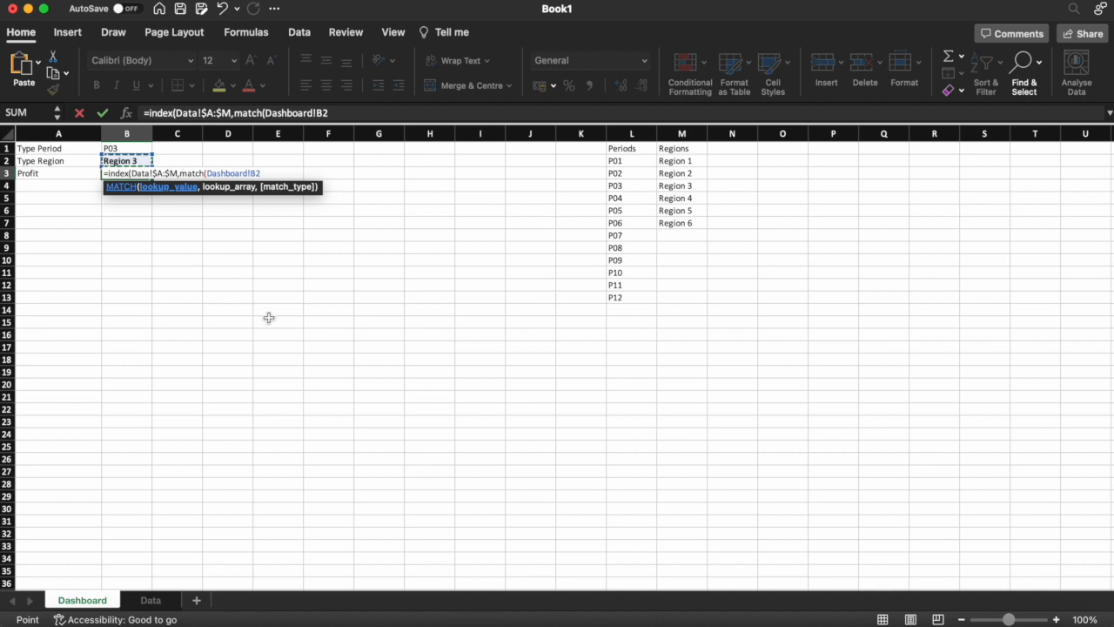
{"action": "key", "text": "F4"}
{"action": "type", "text": ","}
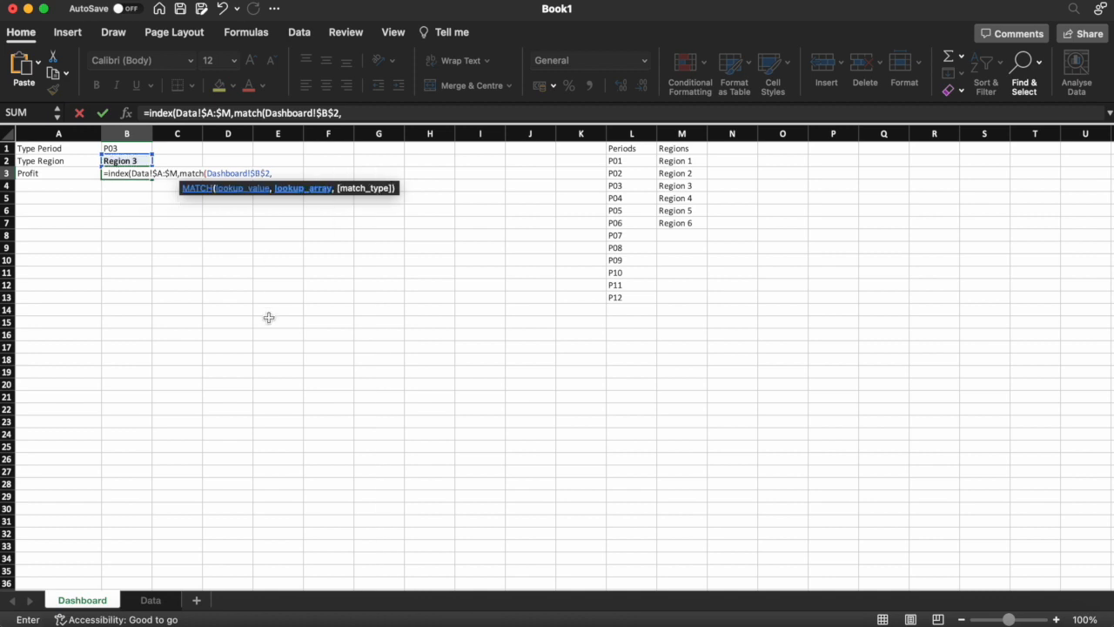
Step: Complete the row MATCH with Data!$A:$A as the absolute lookup array and exact match (0), continuing to the column argument
{"action": "left_click", "coordinate": [162, 598]}
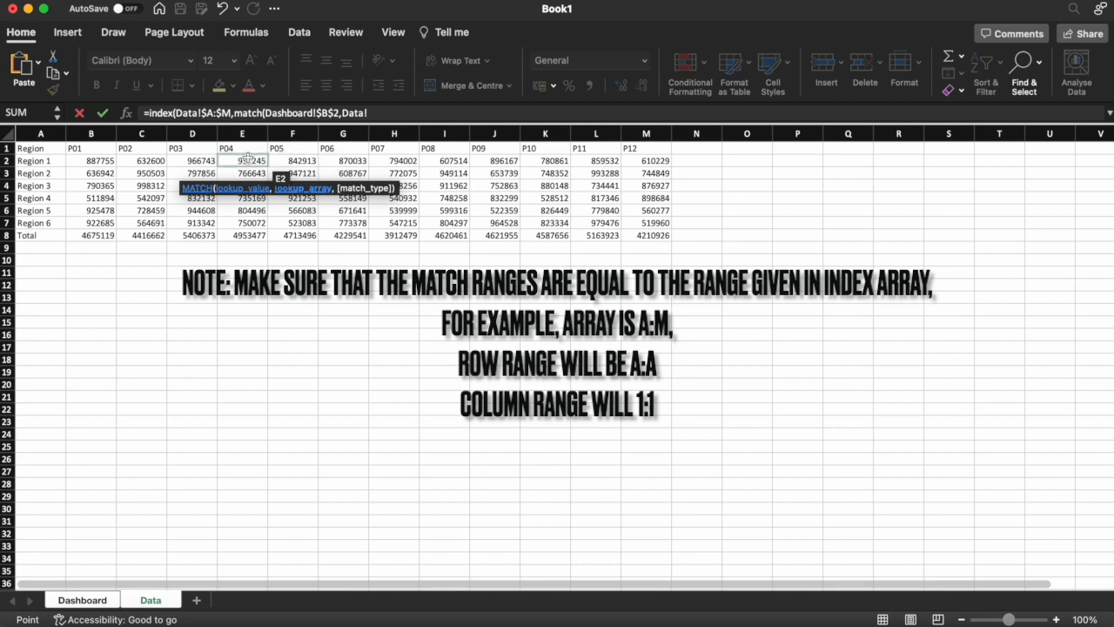
{"action": "left_click", "coordinate": [35, 135]}
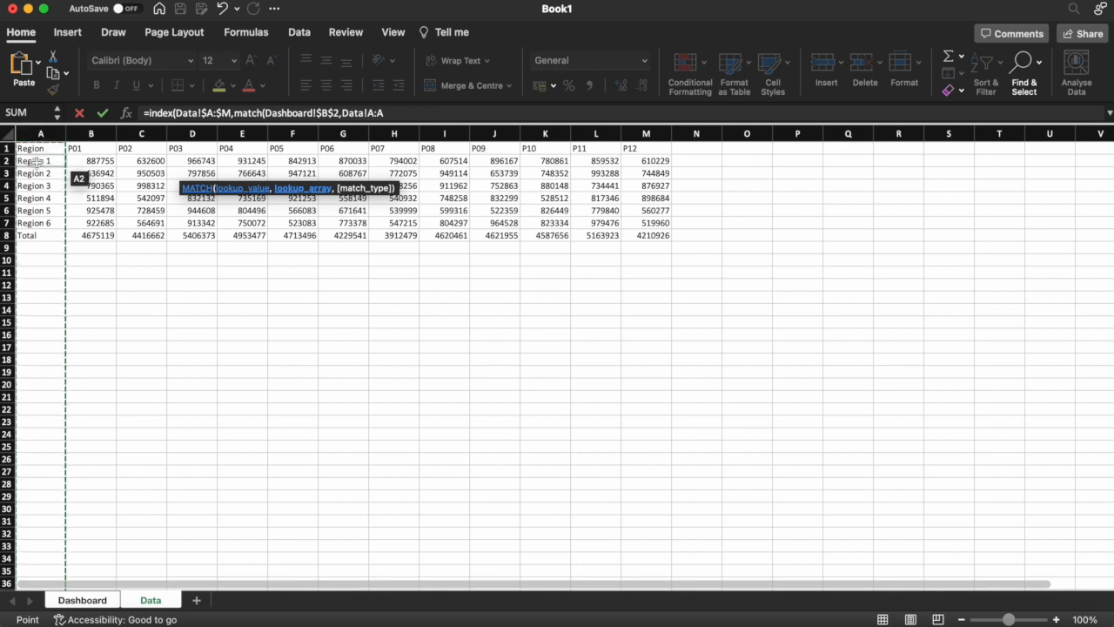
{"action": "key", "text": "F4"}
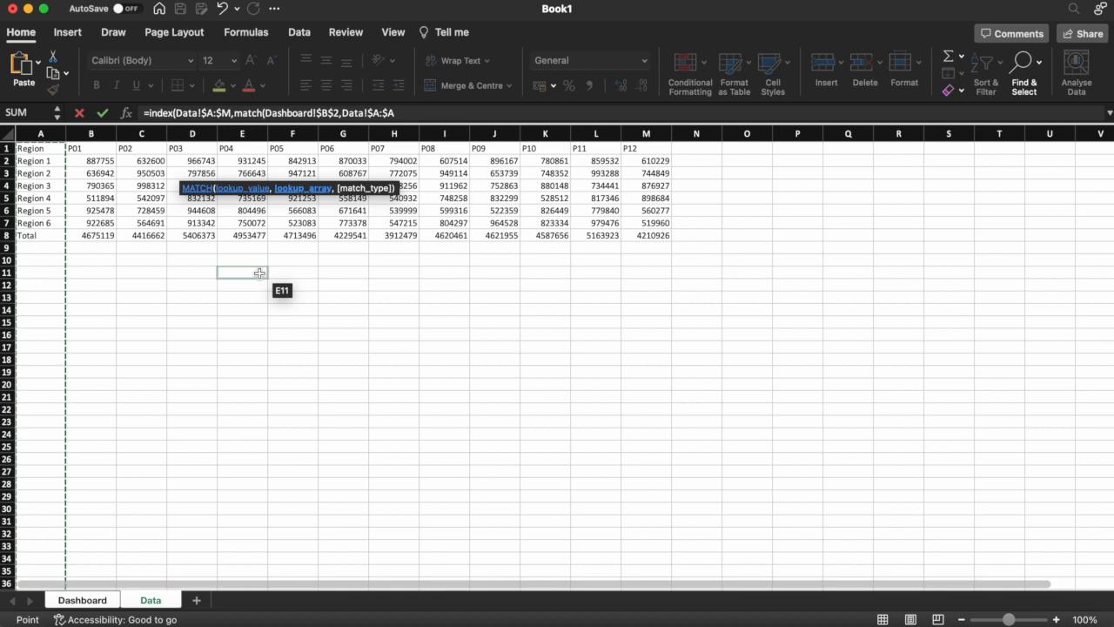
{"action": "type", "text": ","}
{"action": "key", "text": "Down"}
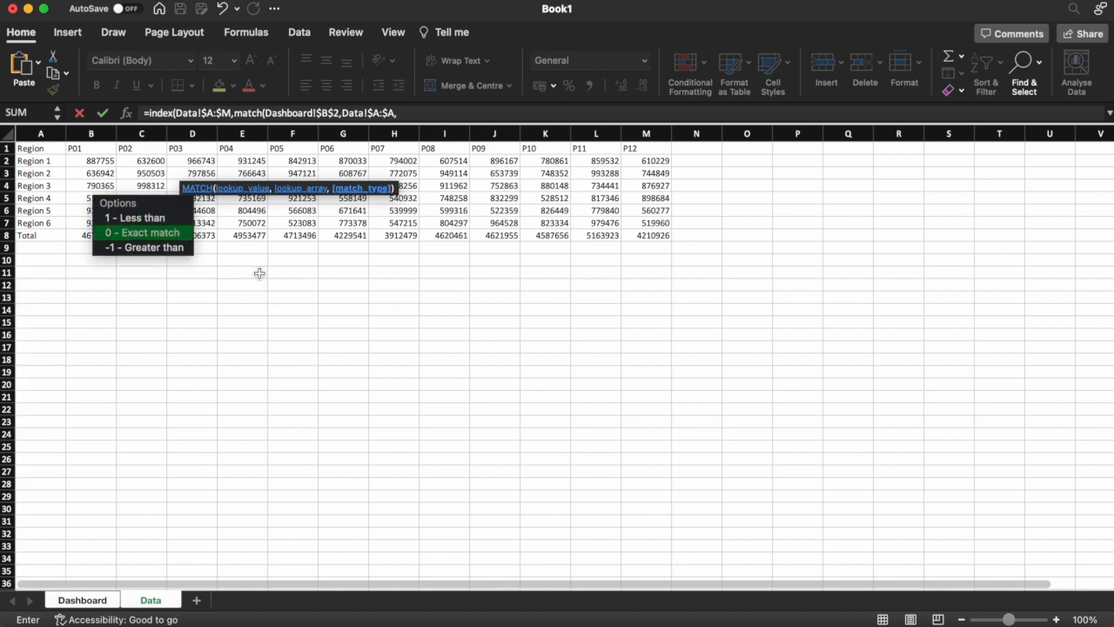
{"action": "key", "text": "Tab"}
{"action": "type", "text": ")"}
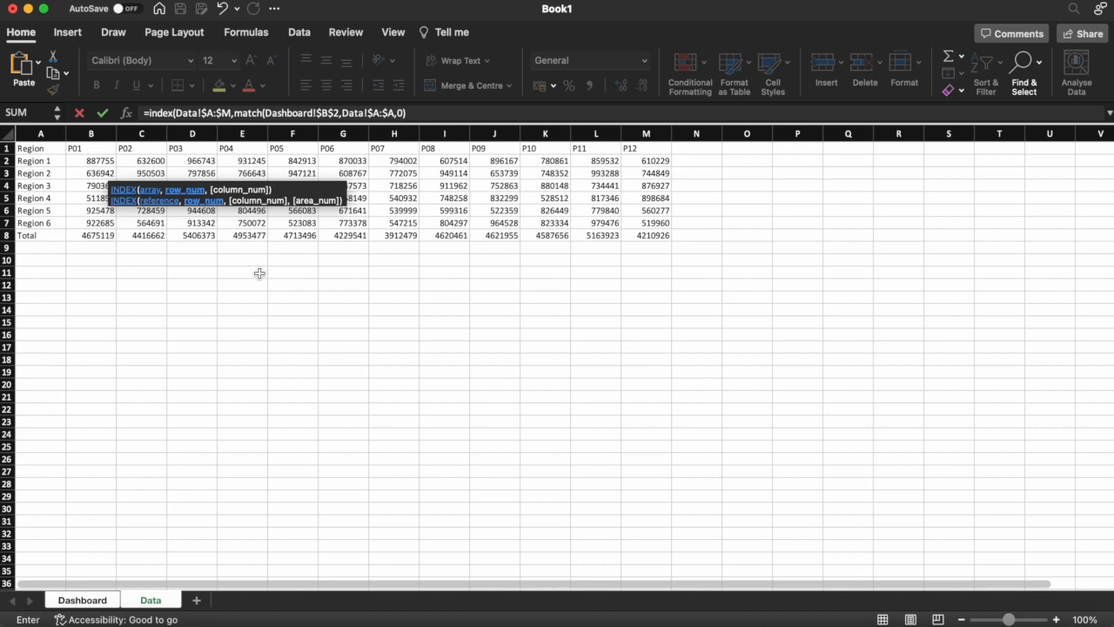
{"action": "type", "text": ","}
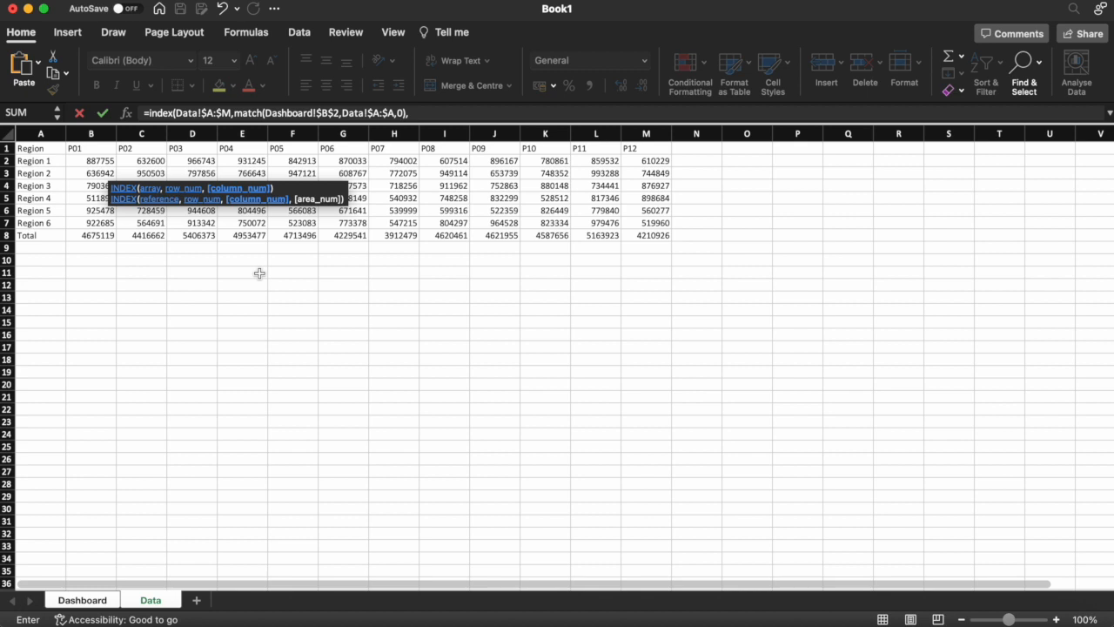
Step: Add a second MATCH for the column number, with the period cell Dashboard!$B$1 as its absolute lookup value
{"action": "type", "text": "match"}
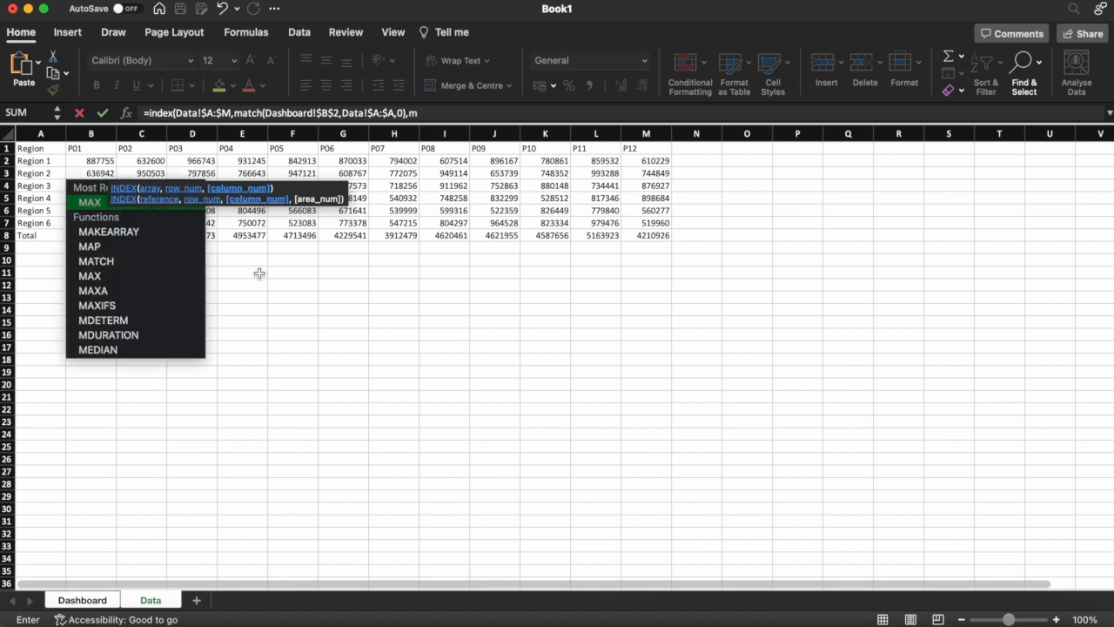
{"action": "key", "text": "Tab"}
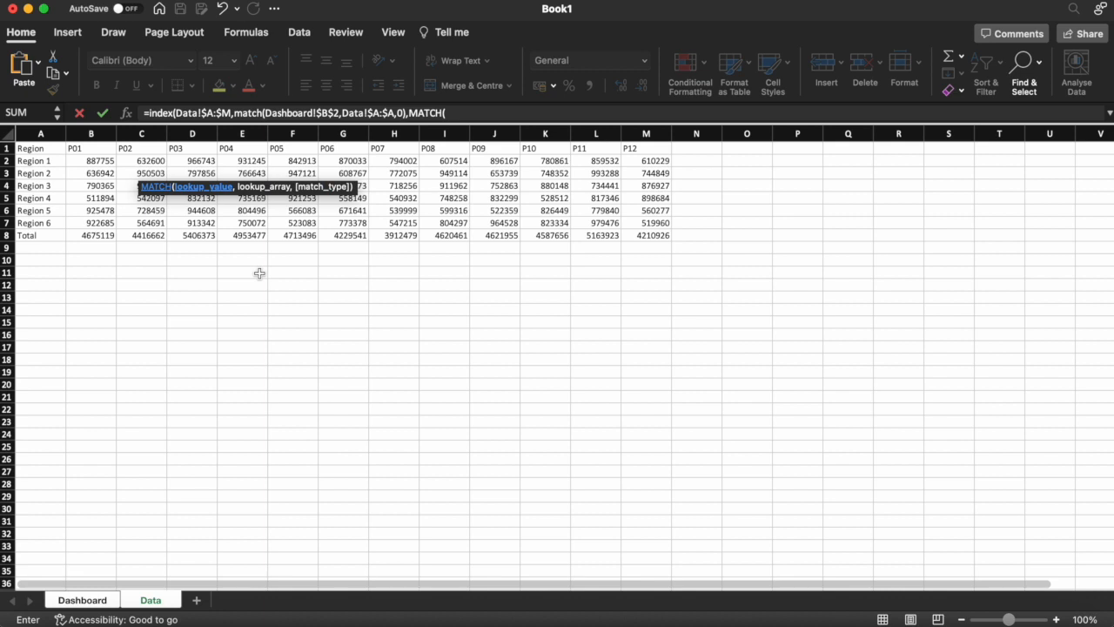
{"action": "left_click", "coordinate": [87, 601]}
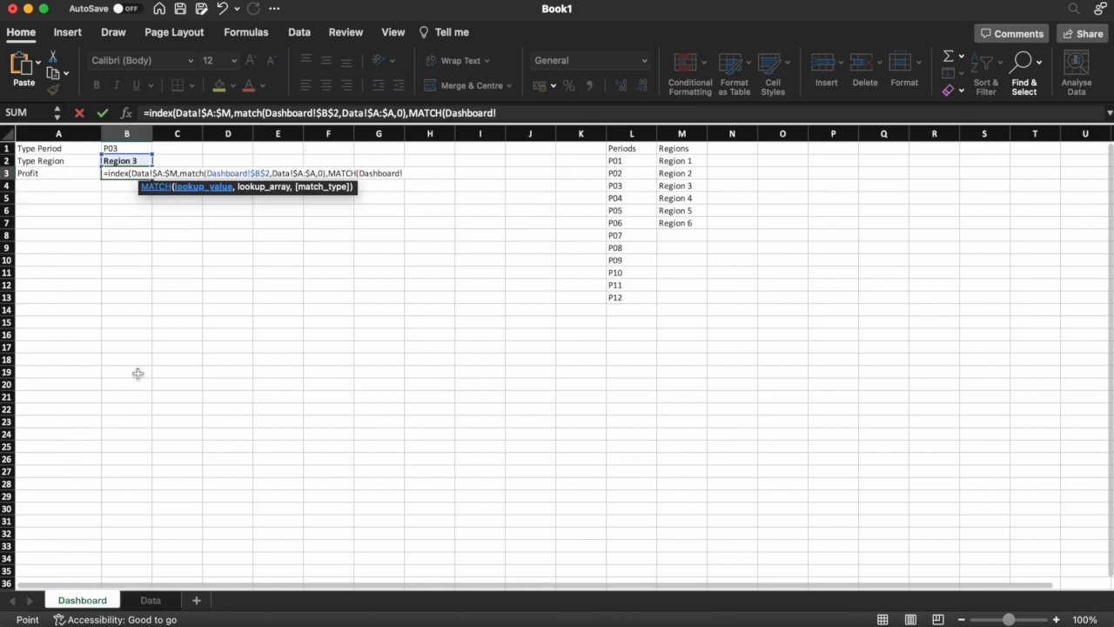
{"action": "left_click", "coordinate": [119, 149]}
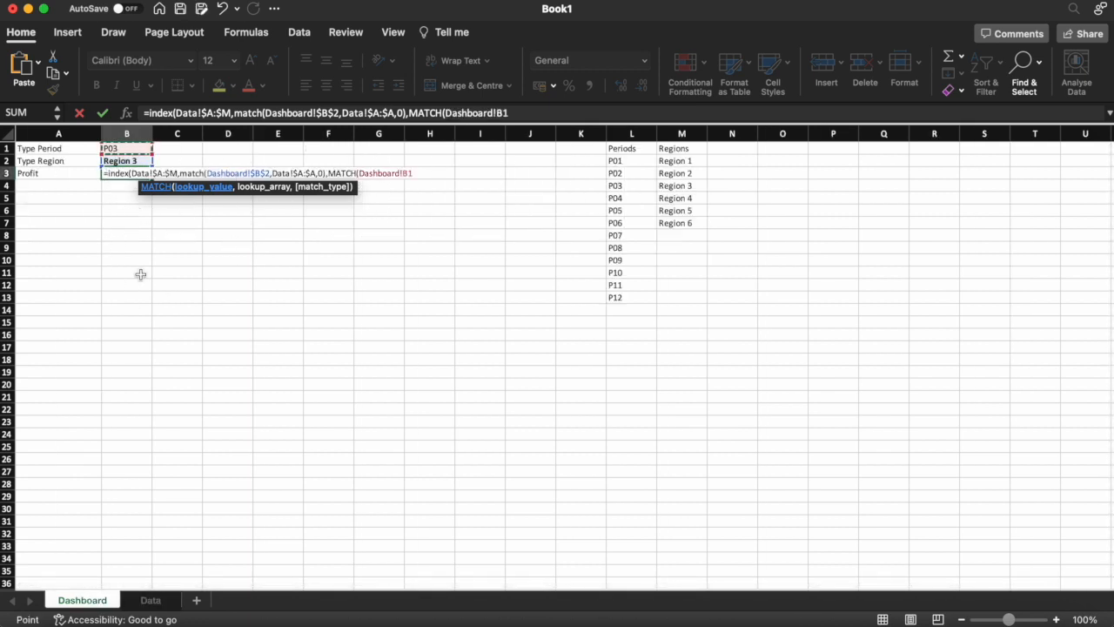
{"action": "key", "text": "F4"}
{"action": "type", "text": ","}
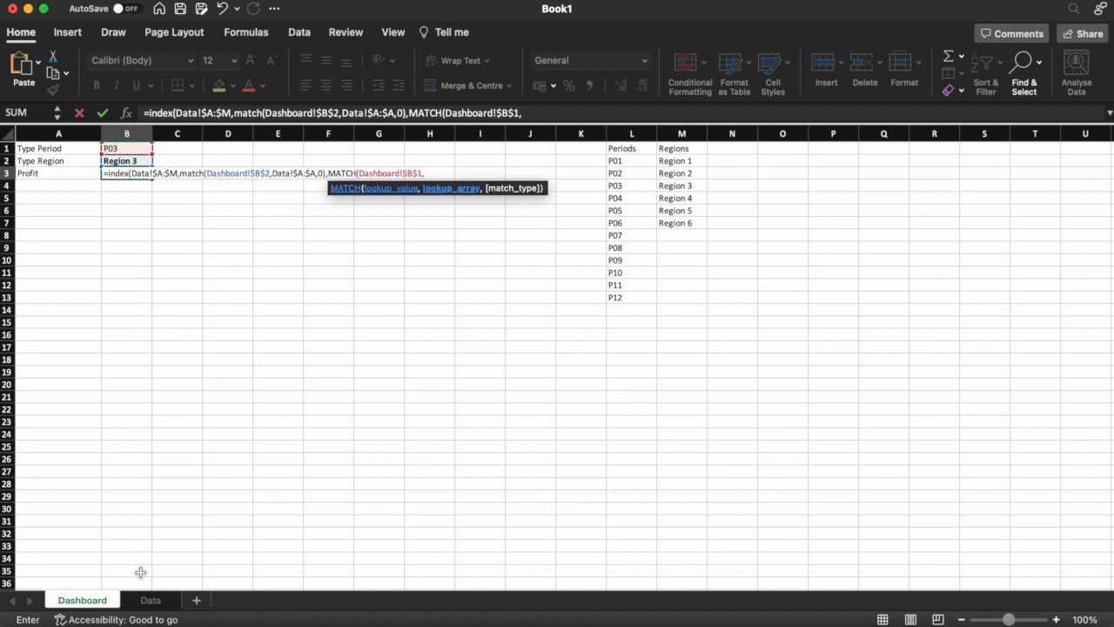
Step: Complete the column MATCH with Data!$1:$1 as the lookup array and exact match (0), and enter the finished formula
{"action": "left_click", "coordinate": [150, 600]}
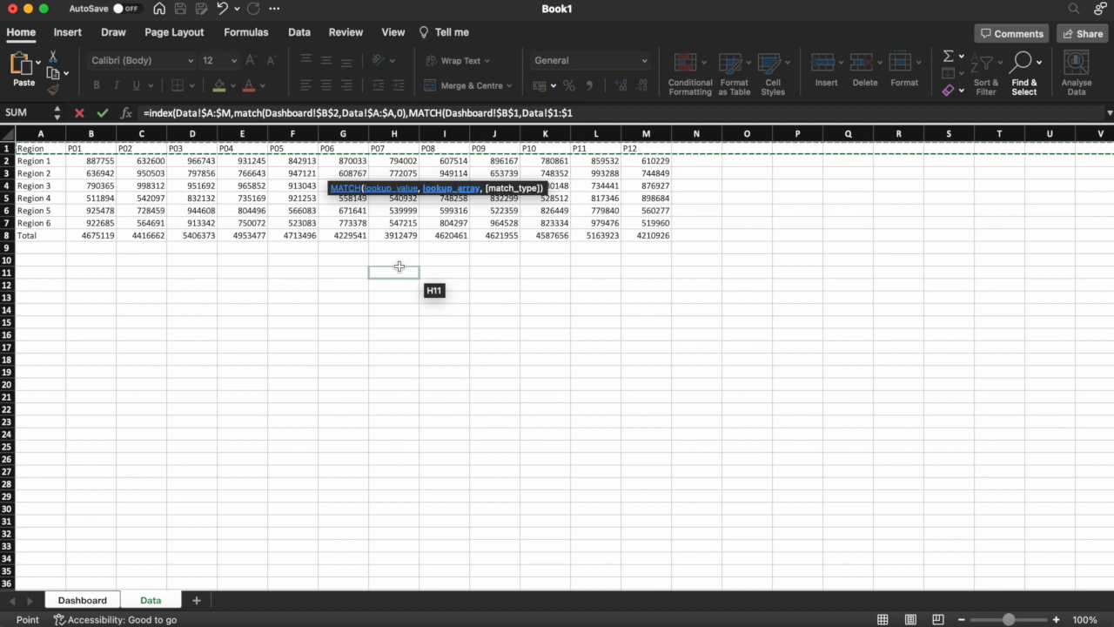
{"action": "type", "text": ","}
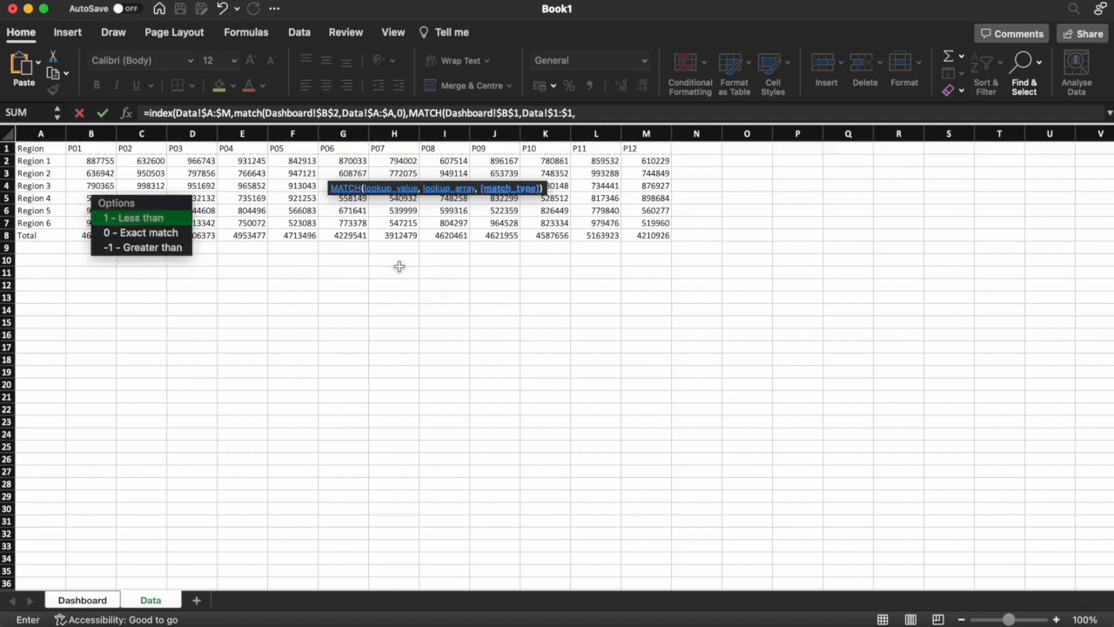
{"action": "type", "text": "0)"}
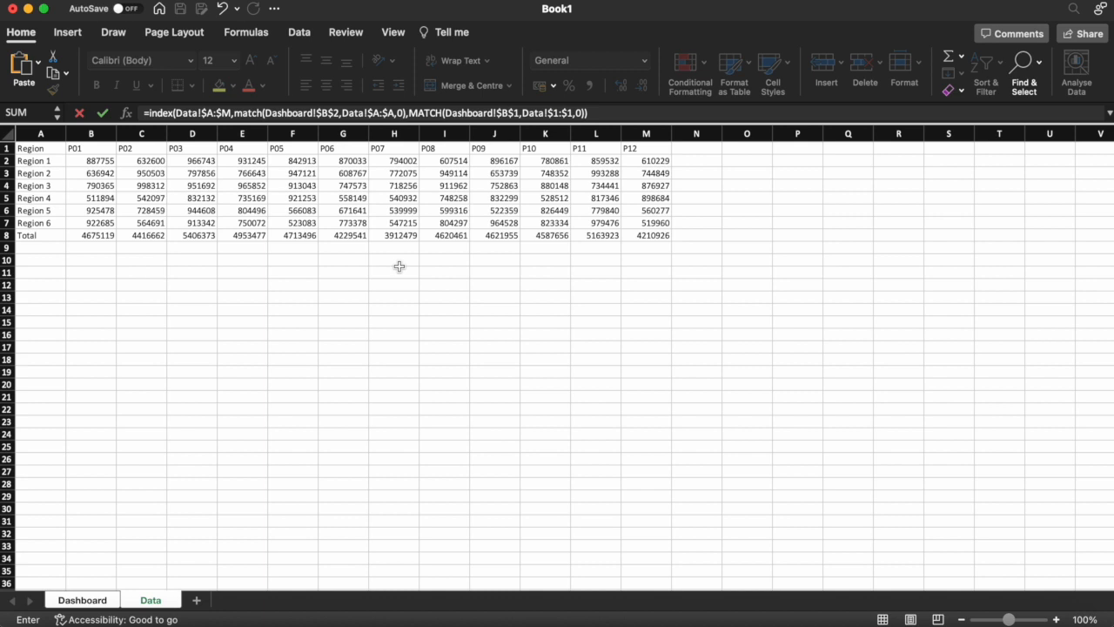
{"action": "key", "text": "Return"}
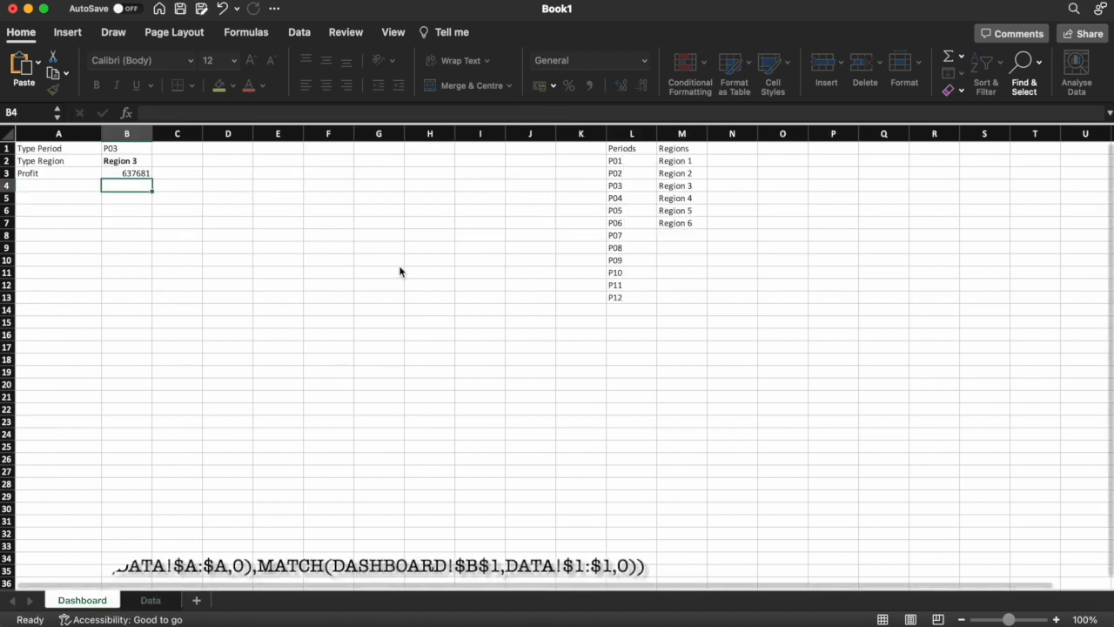
Step: Compare the Dashboard profit result with the Region 3, P03 value on the Data sheet
{"action": "key", "text": "Up"}
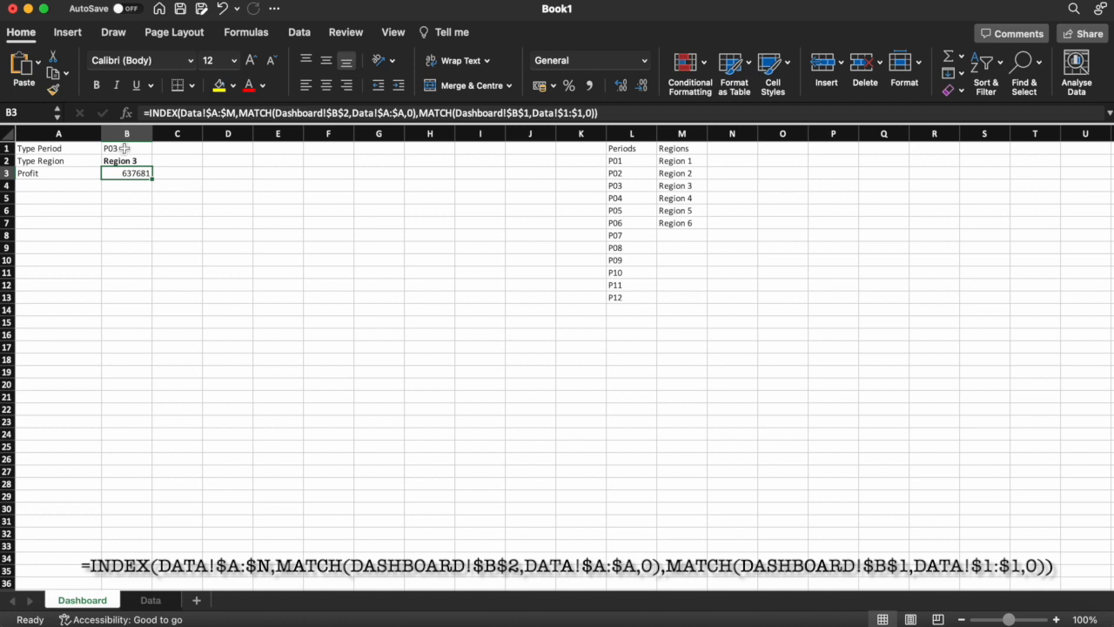
{"action": "left_click", "coordinate": [149, 600]}
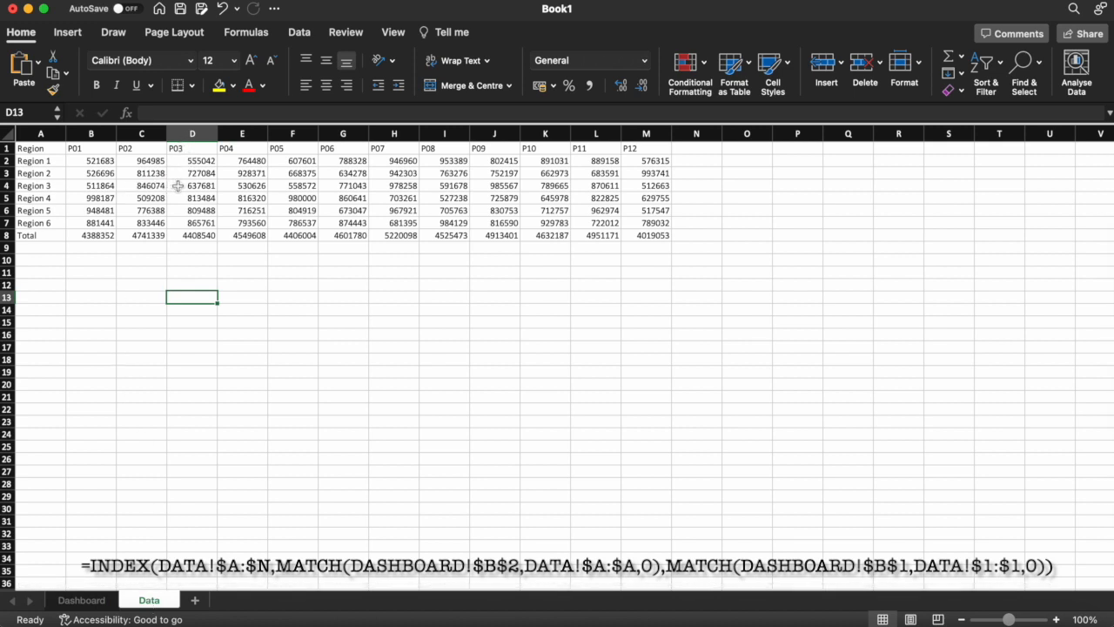
{"action": "left_click", "coordinate": [85, 601]}
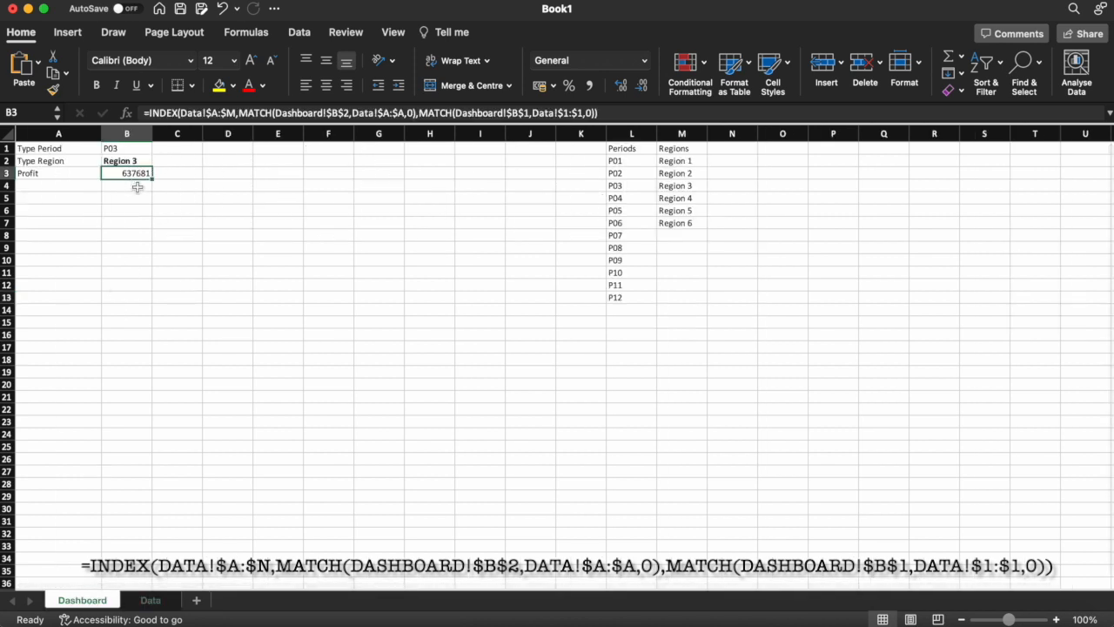
Step: Set the Dashboard's region in B2 to Region 2 and its period in B1 to P01
{"action": "left_click", "coordinate": [127, 161]}
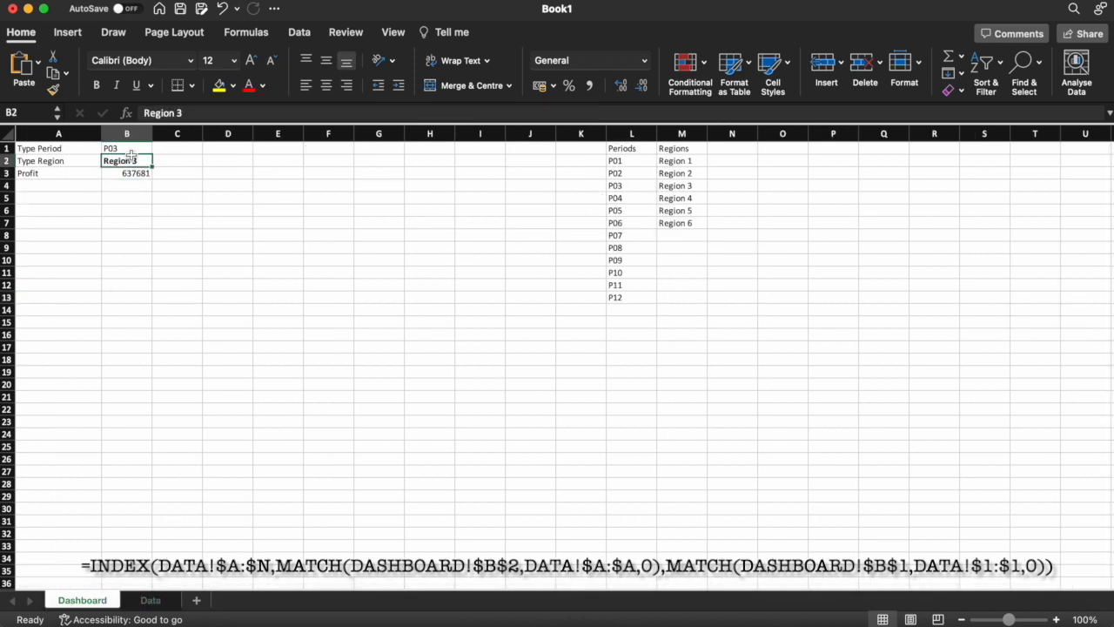
{"action": "left_click", "coordinate": [207, 113]}
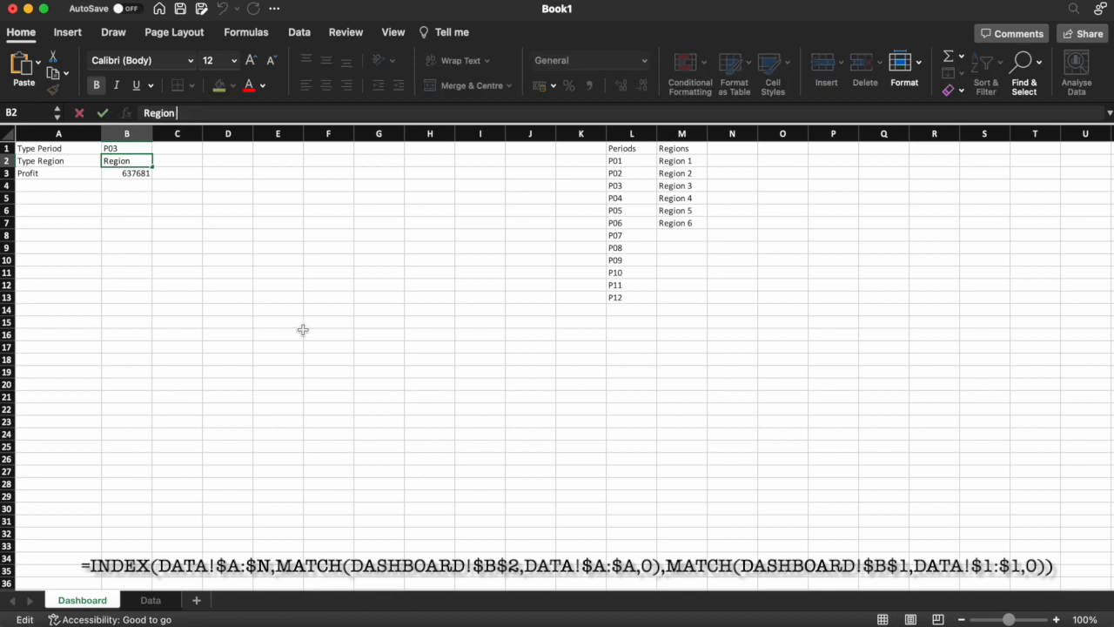
{"action": "key", "text": "Return"}
{"action": "key", "text": "Up"}
{"action": "key", "text": "Up"}
{"action": "type", "text": "P01"}
{"action": "key", "text": "Return"}
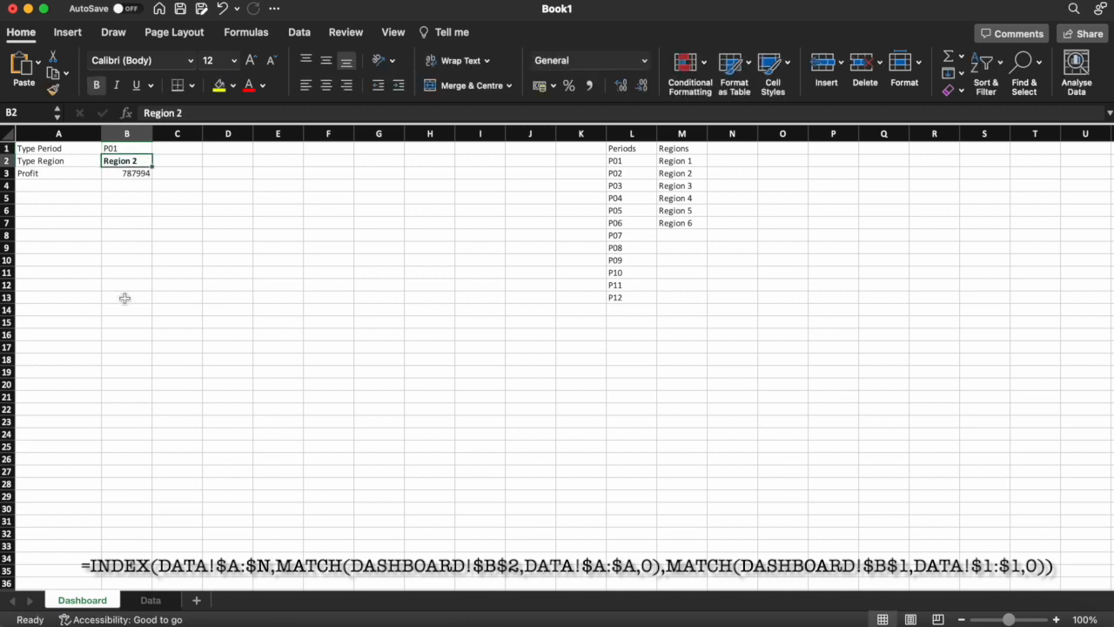
Step: Check the Dashboard profit against the Region 2, P01 figure on the Data sheet
{"action": "left_click", "coordinate": [150, 600]}
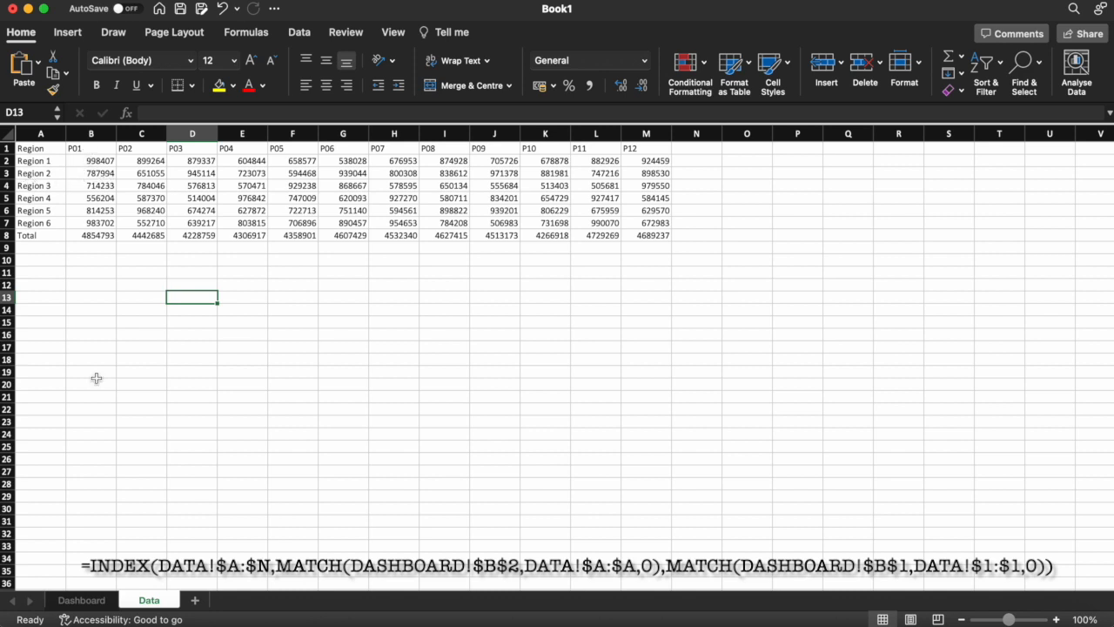
{"action": "left_click", "coordinate": [81, 601]}
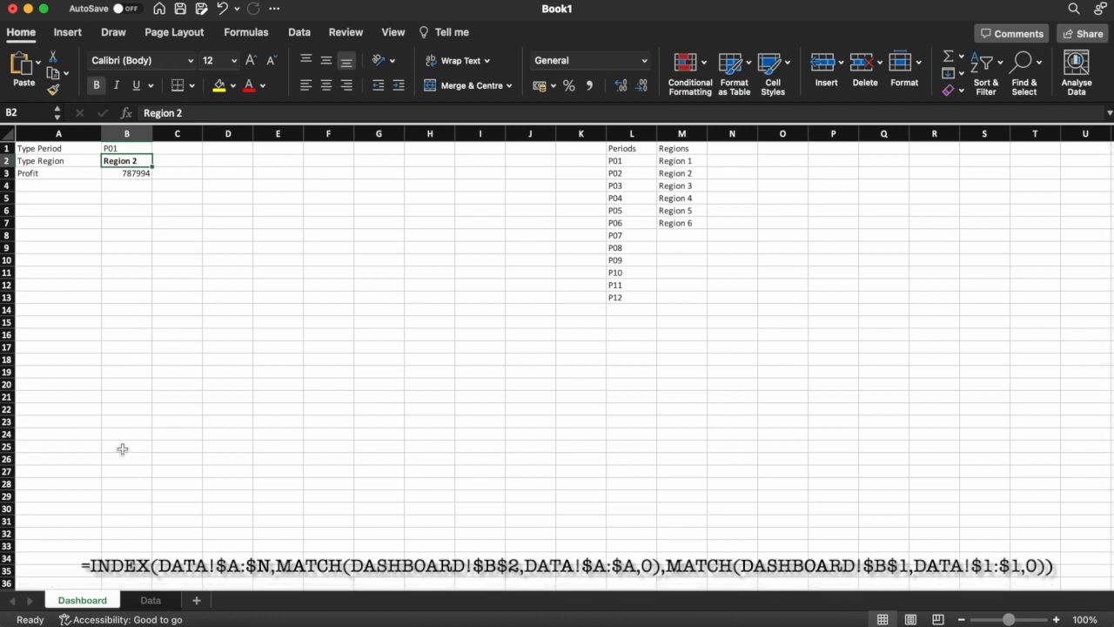
{"action": "left_click", "coordinate": [150, 600]}
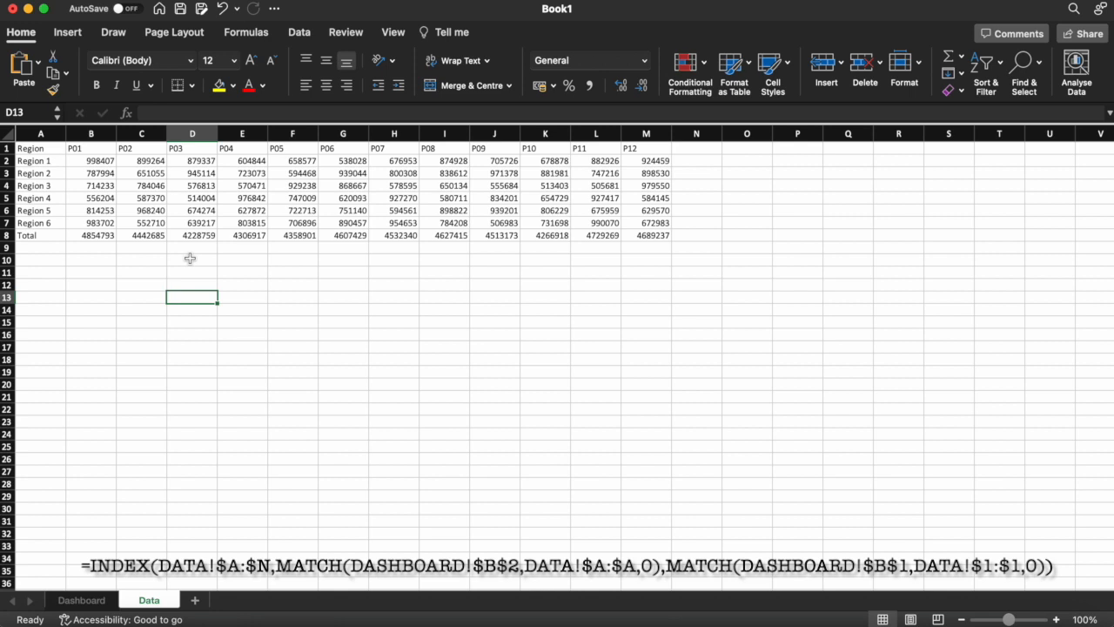
Step: Insert a column before P01 on the Data sheet and enter the header P00 in B1
{"action": "left_click", "coordinate": [100, 132]}
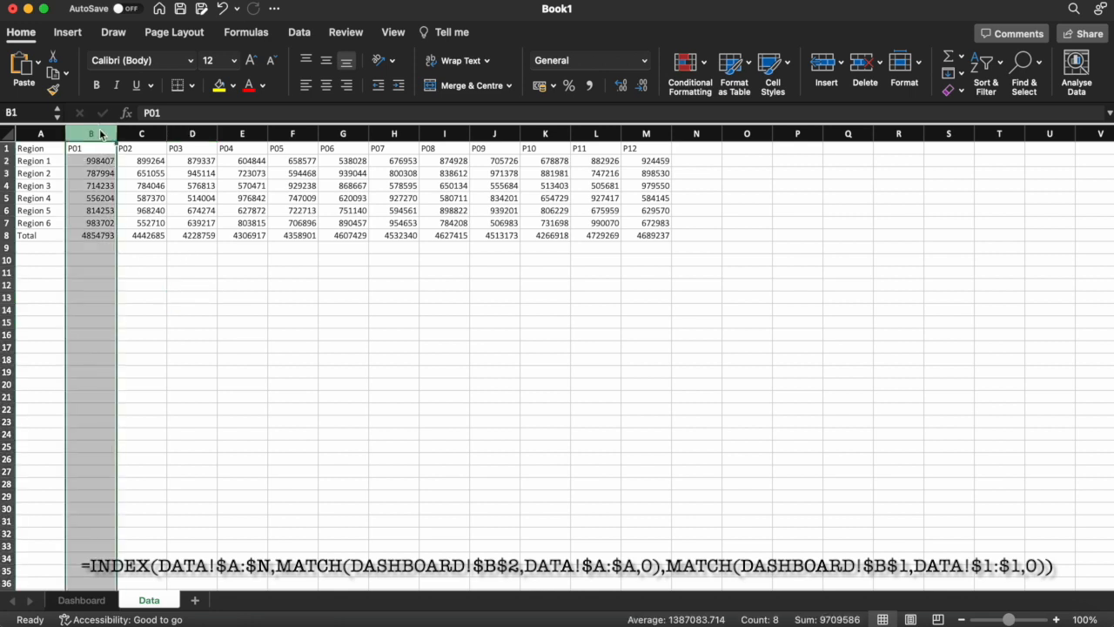
{"action": "right_click", "coordinate": [101, 132]}
{"action": "left_click", "coordinate": [183, 217]}
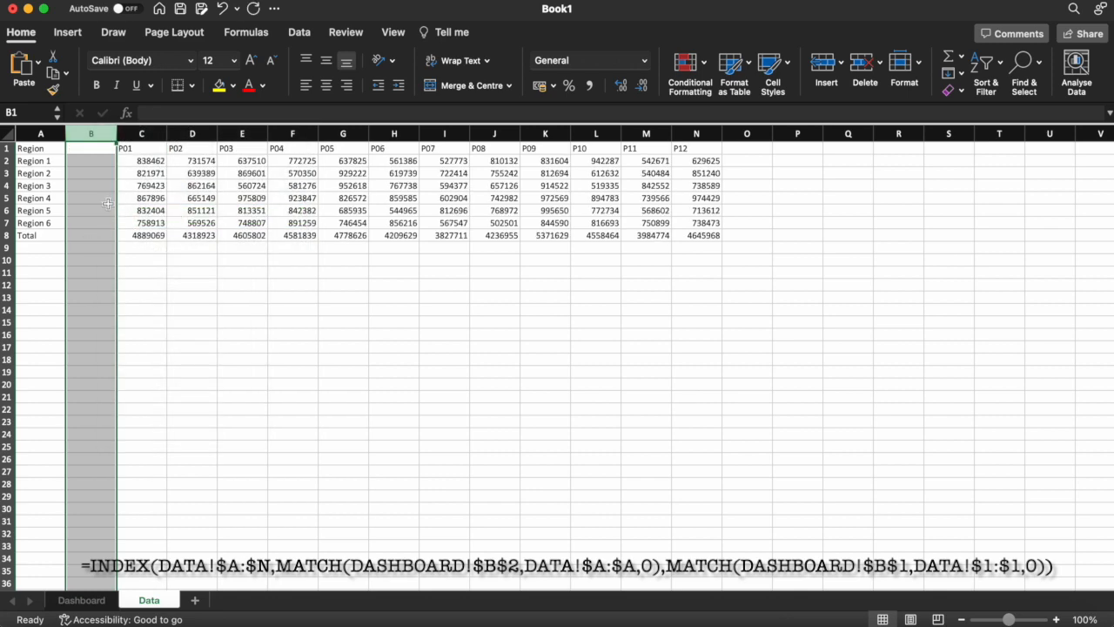
{"action": "left_click", "coordinate": [91, 151]}
{"action": "type", "text": "P00"}
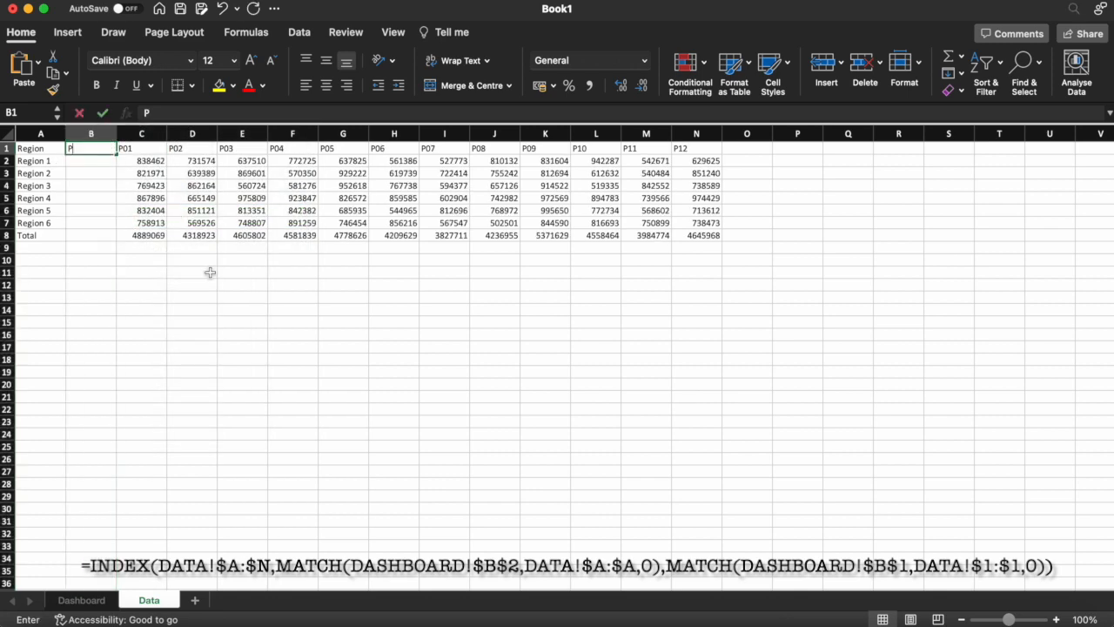
{"action": "key", "text": "Return"}
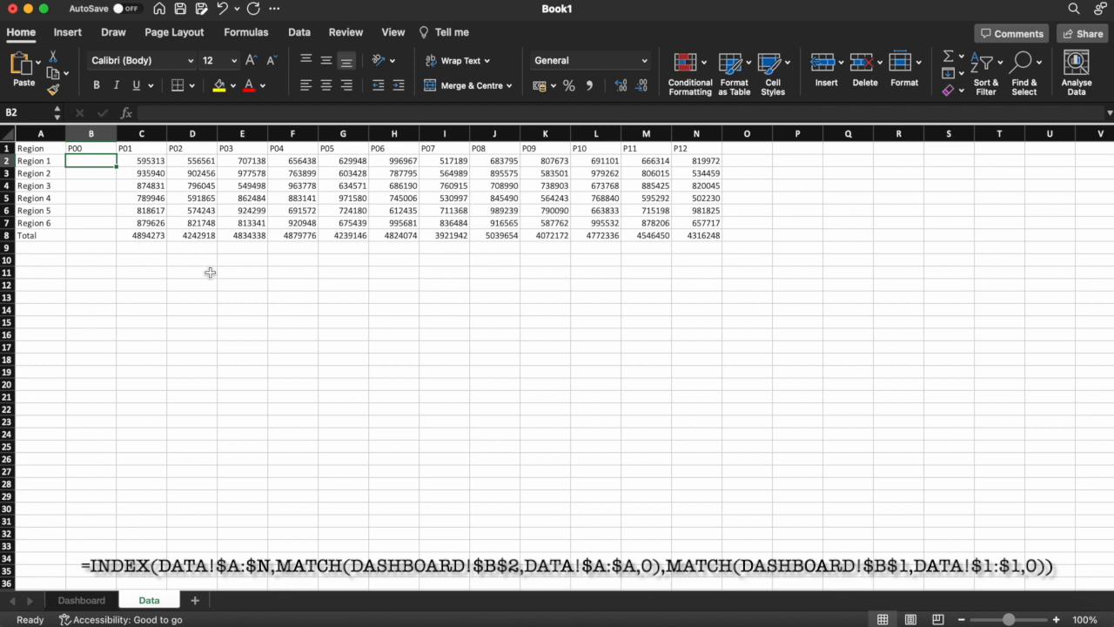
Step: Copy the P01 formulas and total from C2:C8 into B2:B8 under the P00 header
{"action": "key", "text": "Right"}
{"action": "key", "text": "shift+Down"}
{"action": "key", "text": "shift+Down"}
{"action": "key", "text": "shift+Down"}
{"action": "key", "text": "shift+Down"}
{"action": "key", "text": "shift+Down"}
{"action": "key", "text": "shift+Down"}
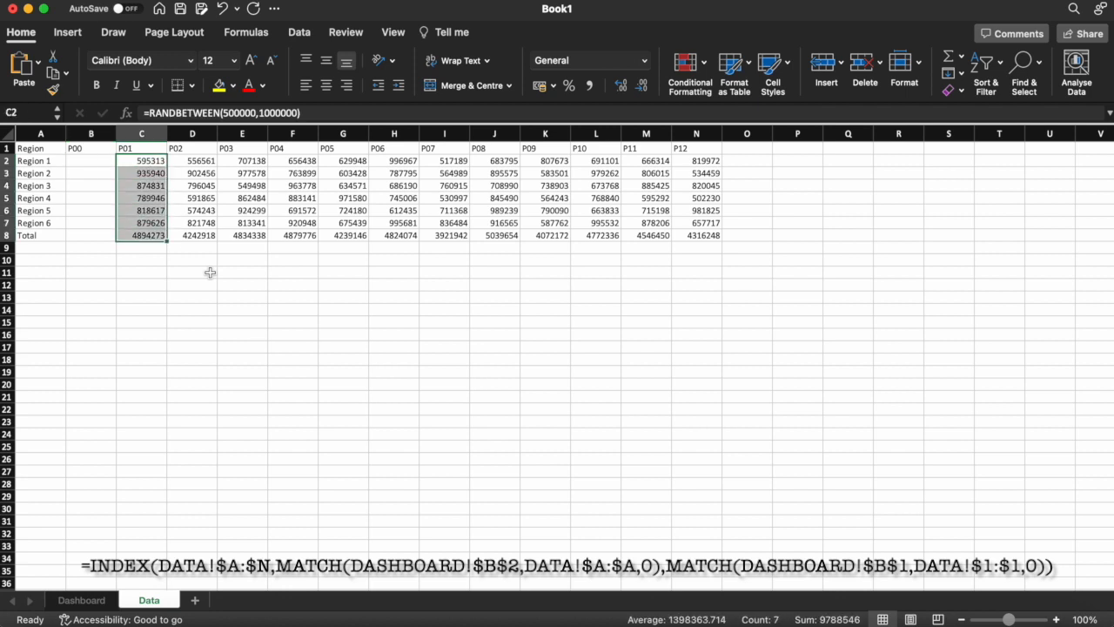
{"action": "key", "text": "super+c"}
{"action": "key", "text": "Left"}
{"action": "key", "text": "shift+Down"}
{"action": "key", "text": "shift+Down"}
{"action": "key", "text": "shift+Down"}
{"action": "key", "text": "shift+Down"}
{"action": "key", "text": "shift+Down"}
{"action": "key", "text": "shift+Down"}
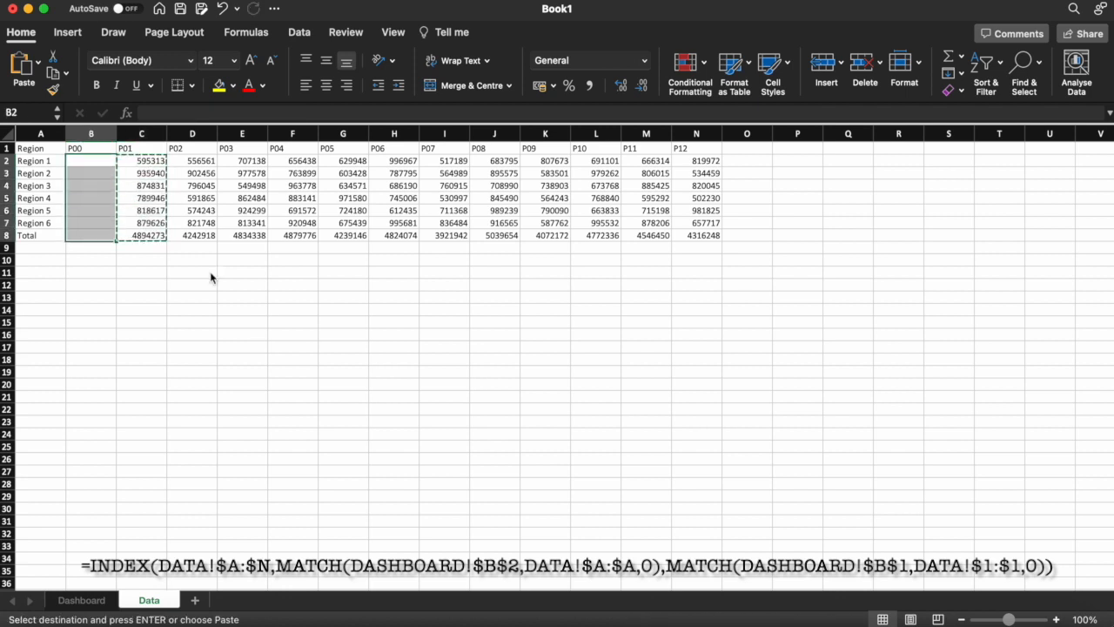
{"action": "key", "text": "super+v"}
{"action": "key", "text": "Right"}
{"action": "key", "text": "Escape"}
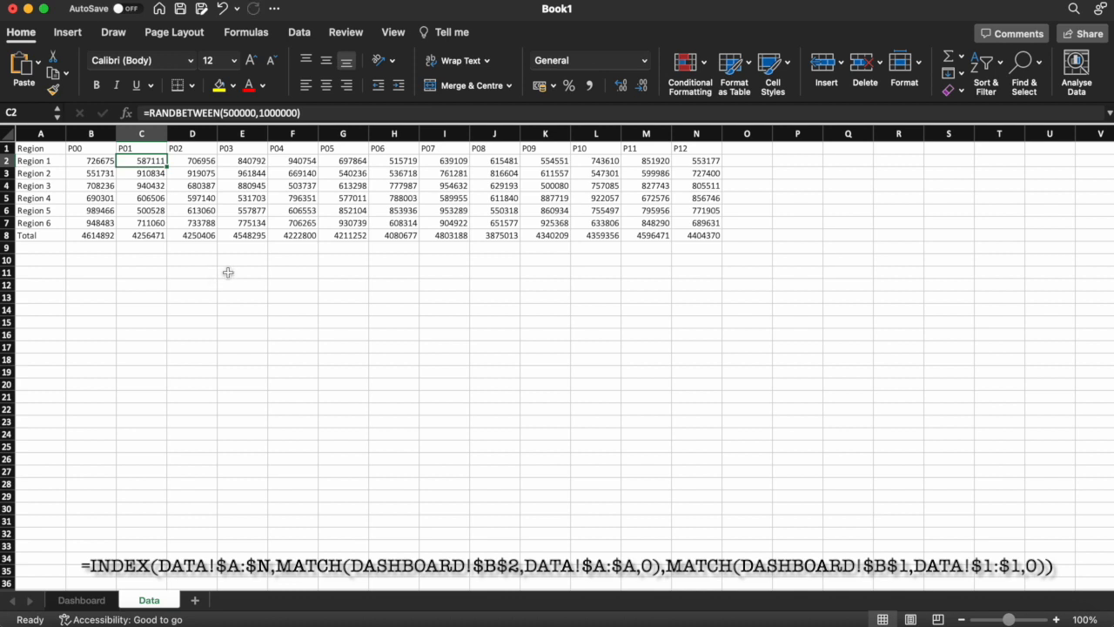
{"action": "left_click", "coordinate": [272, 272]}
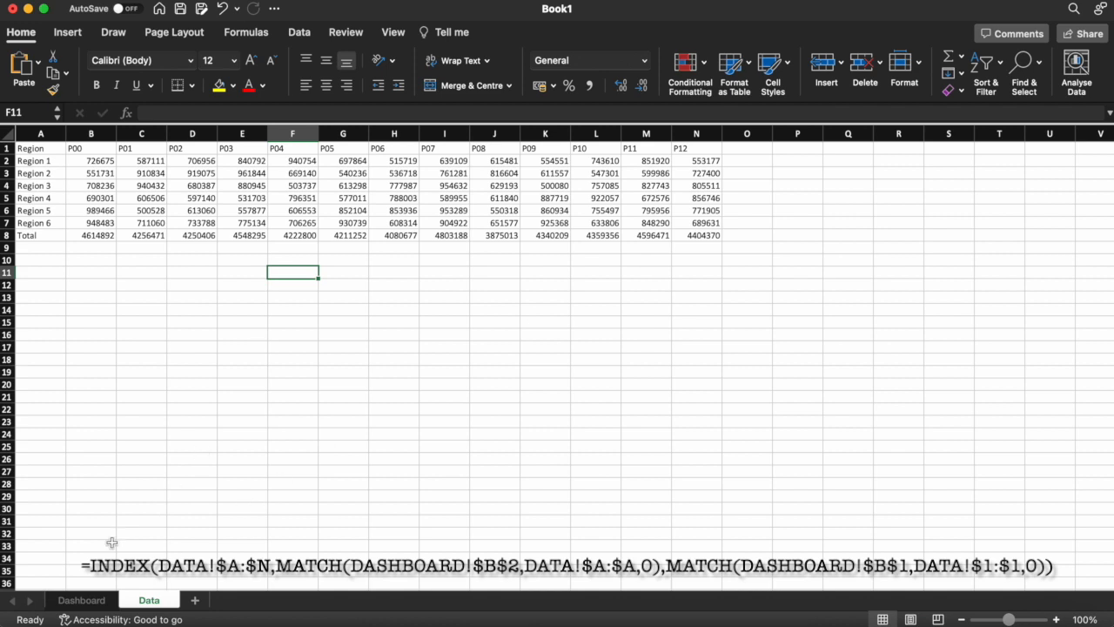
Step: Compare the Dashboard profit in B3 with the Region 2 value in the shifted P01 column of the Data sheet
{"action": "left_click", "coordinate": [91, 601]}
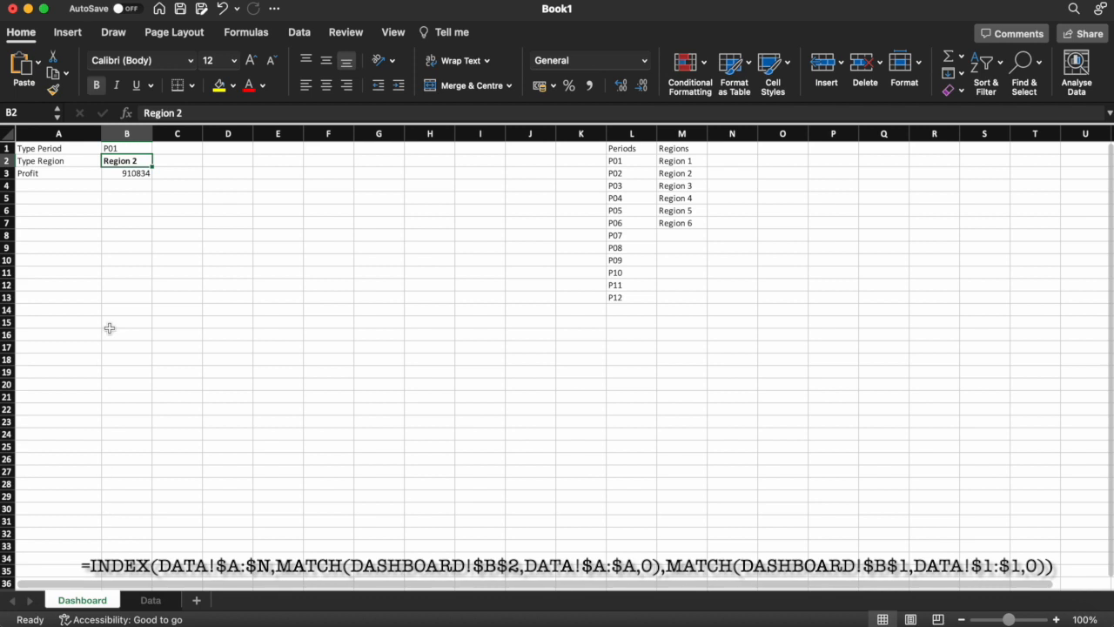
{"action": "left_click", "coordinate": [132, 174]}
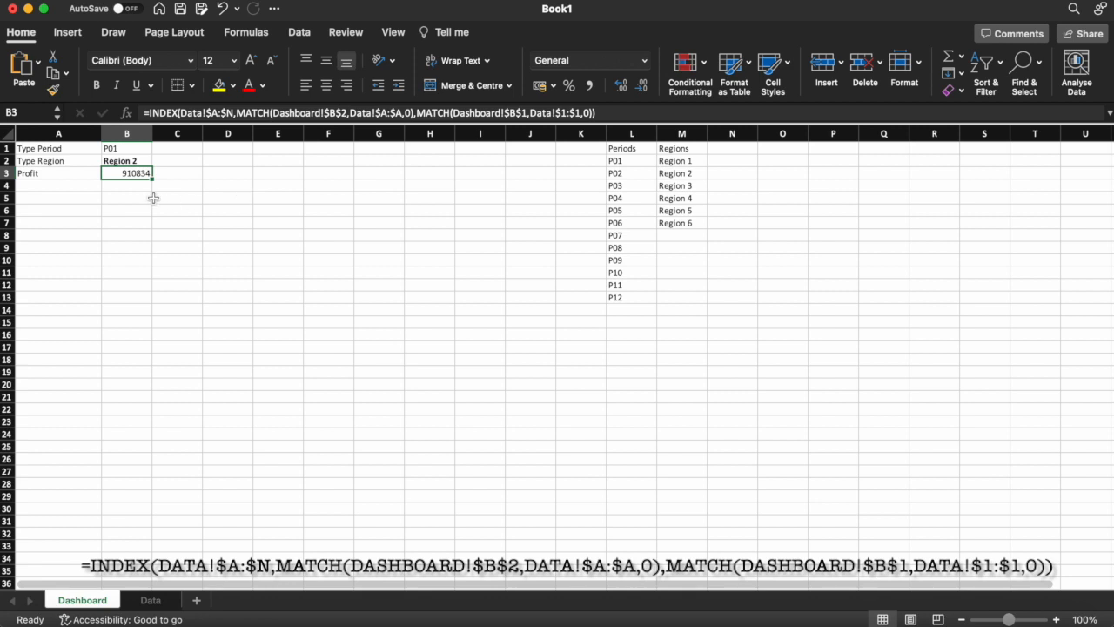
{"action": "left_click", "coordinate": [149, 600]}
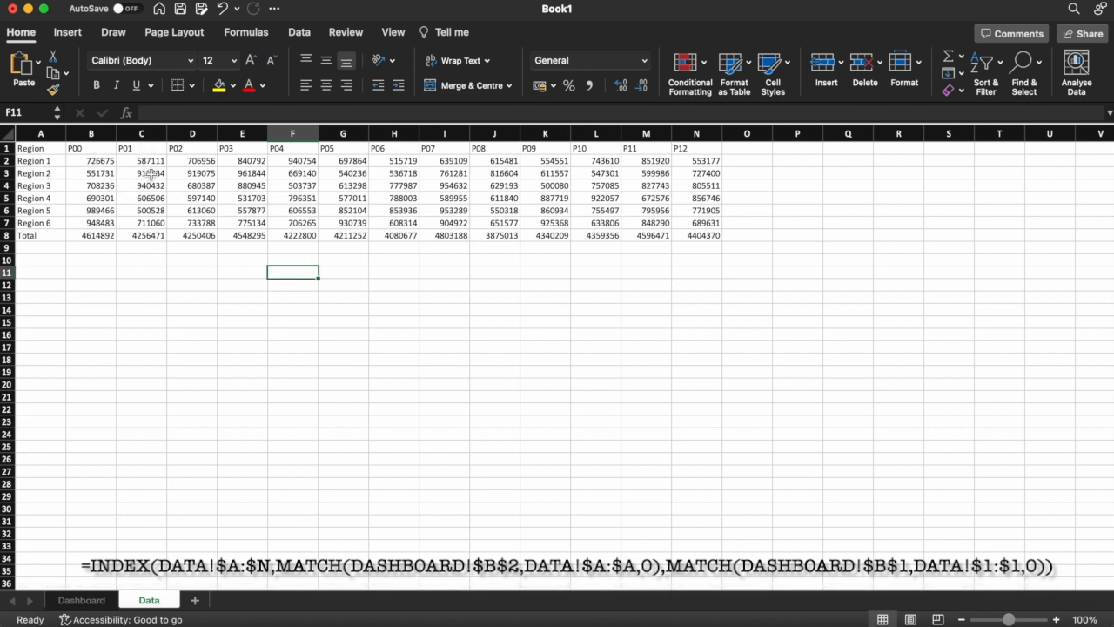
{"action": "left_click", "coordinate": [94, 599]}
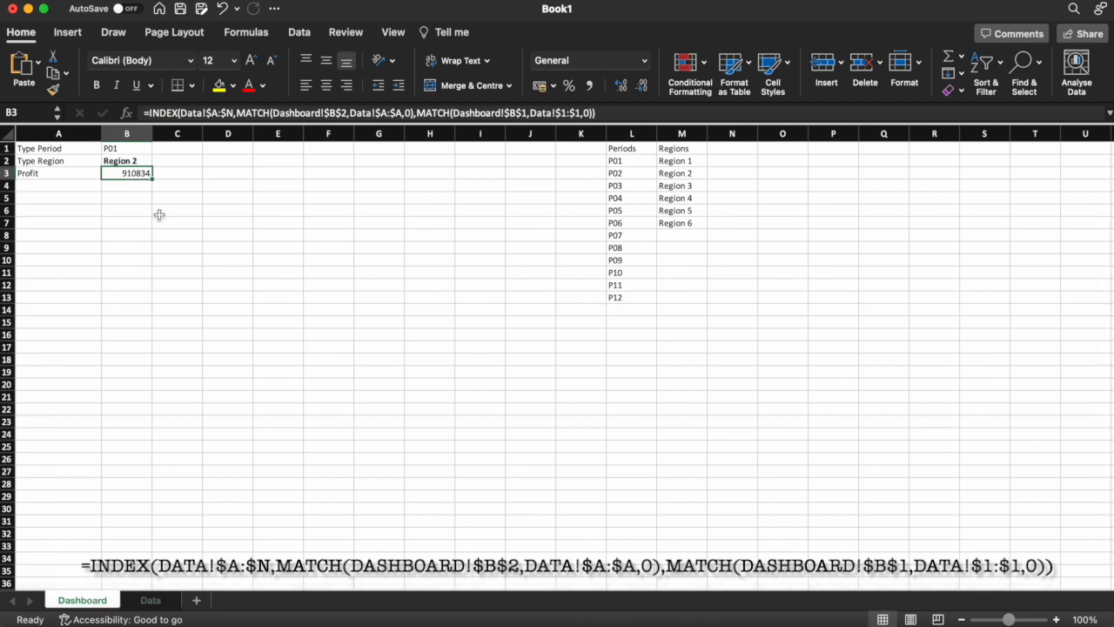
Step: Swap two period headers on the Data sheet by entering P01 in E1 and P03 in C1
{"action": "left_click", "coordinate": [150, 601]}
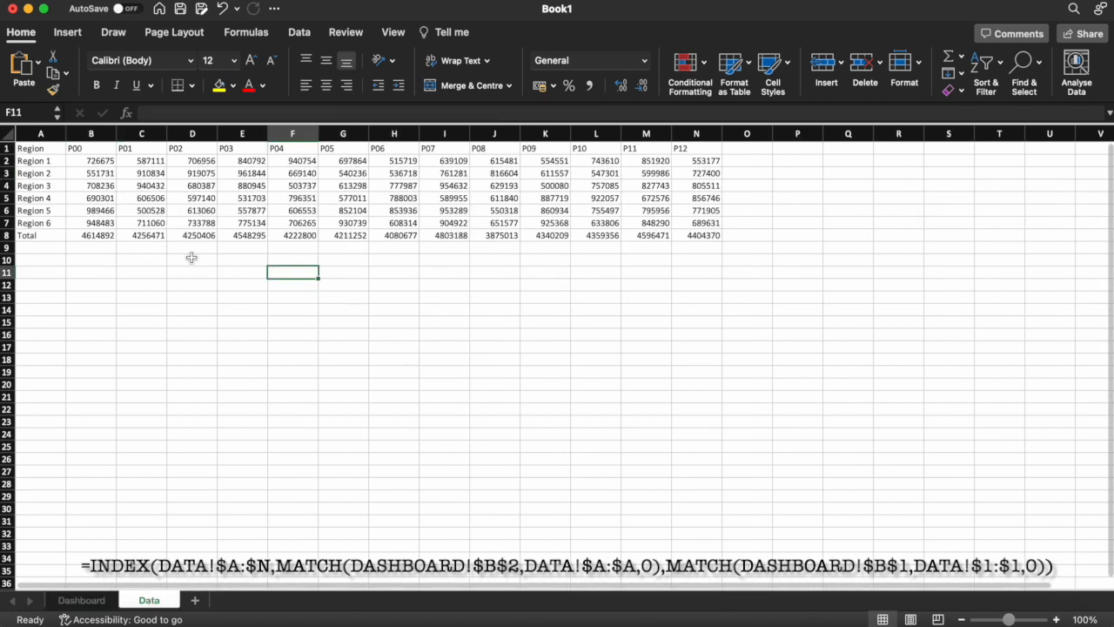
{"action": "left_click", "coordinate": [144, 148]}
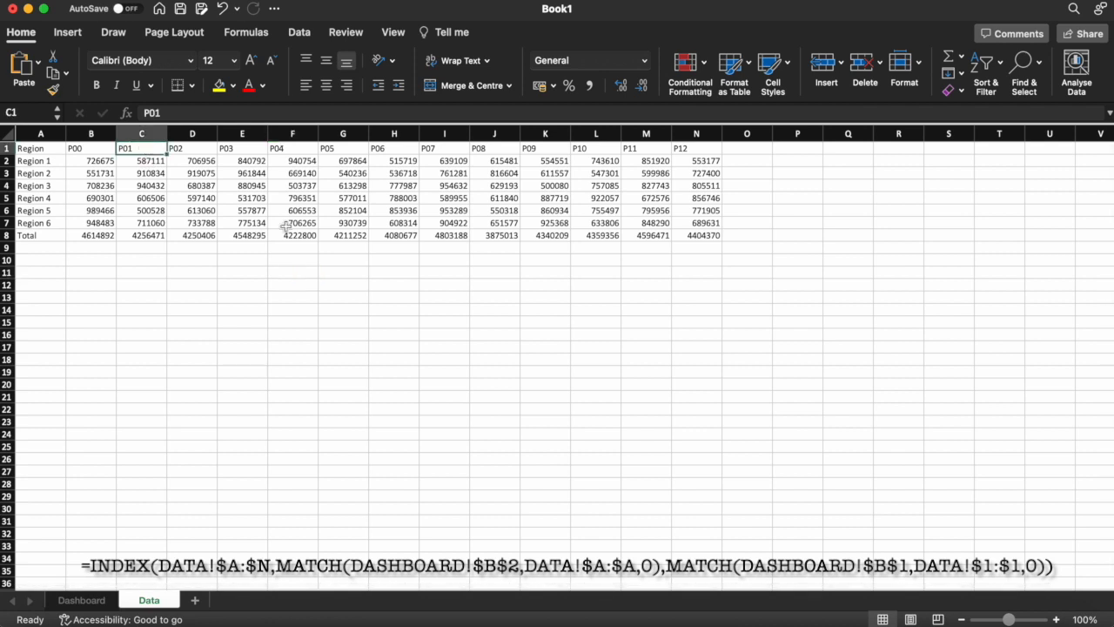
{"action": "key", "text": "Right"}
{"action": "key", "text": "Right"}
{"action": "type", "text": "P01"}
{"action": "key", "text": "Return"}
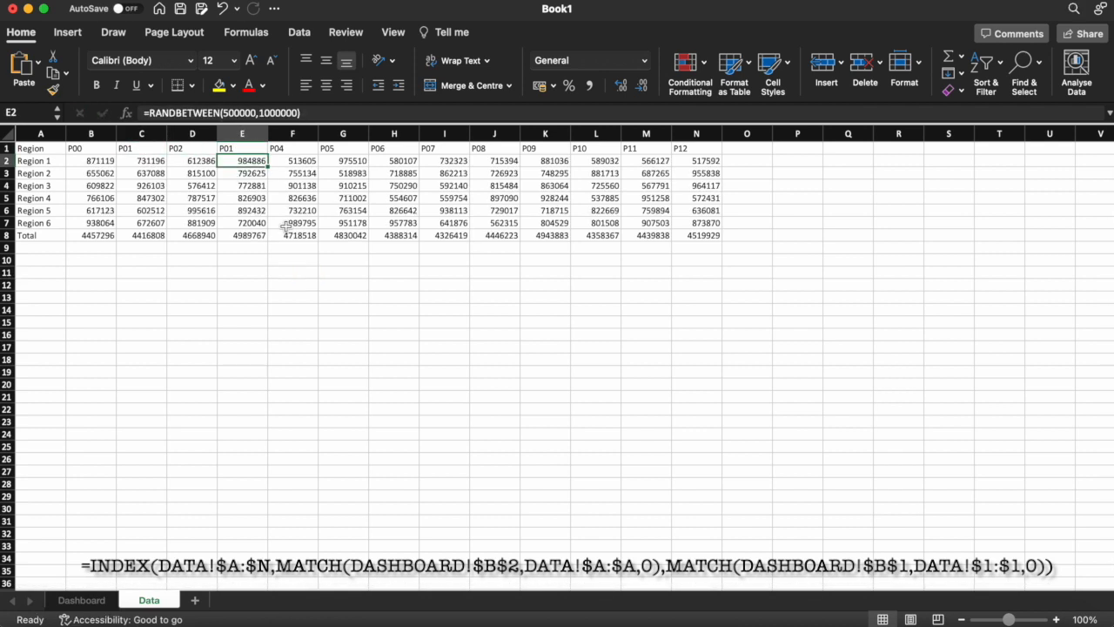
{"action": "key", "text": "Up"}
{"action": "key", "text": "Left"}
{"action": "key", "text": "Left"}
{"action": "type", "text": "P03"}
{"action": "key", "text": "Return"}
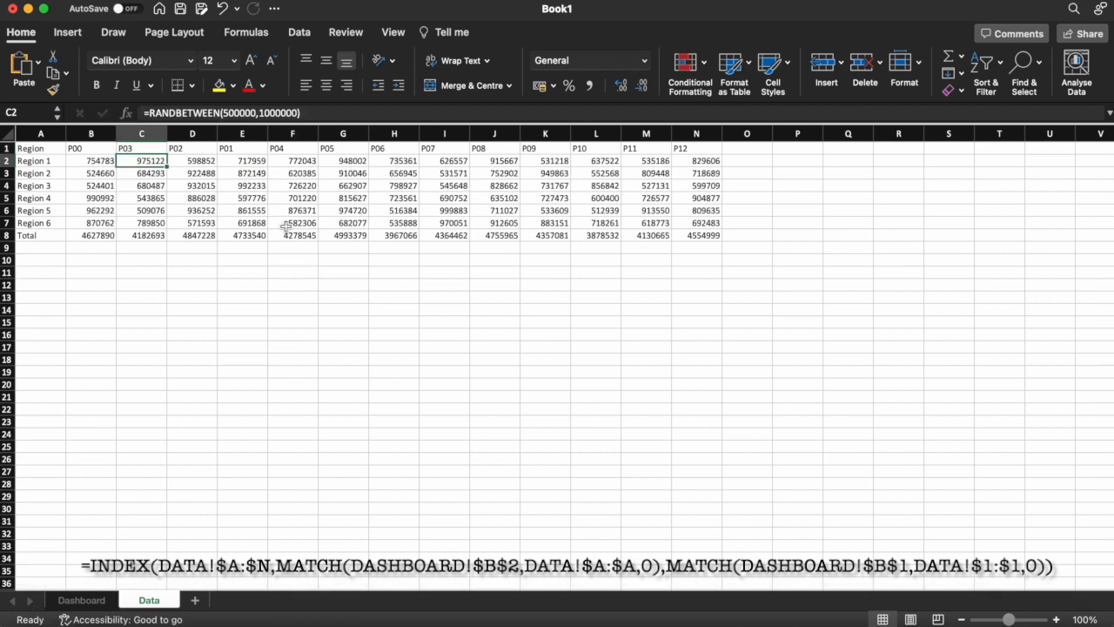
Step: Check the Dashboard profit against the Region 2 value under the P01 header in column E of the Data sheet
{"action": "left_click", "coordinate": [93, 599]}
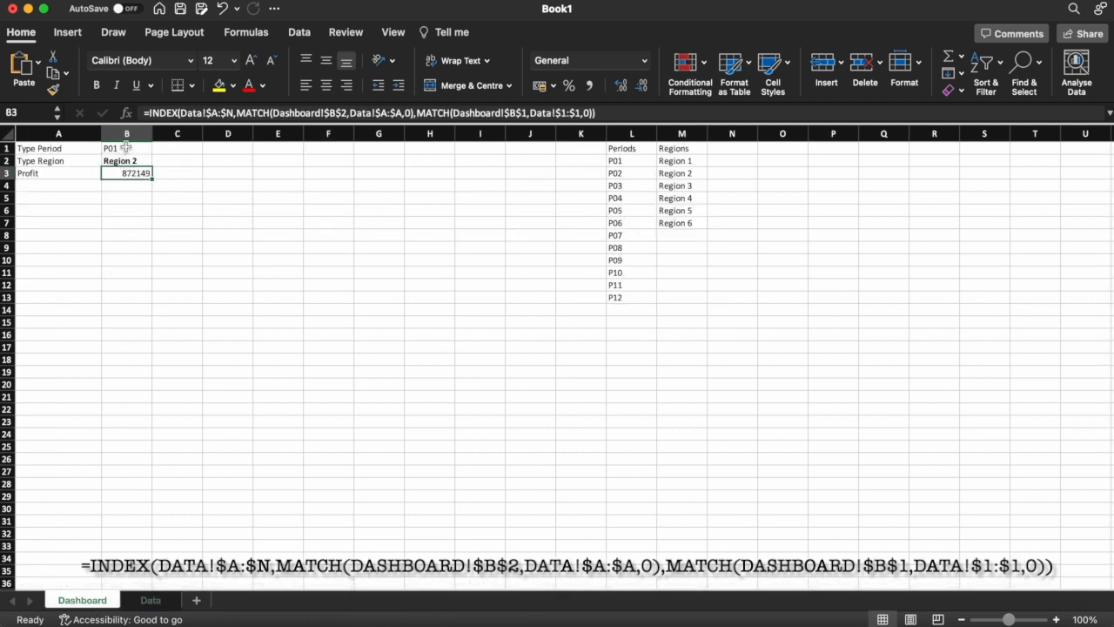
{"action": "left_click", "coordinate": [151, 600]}
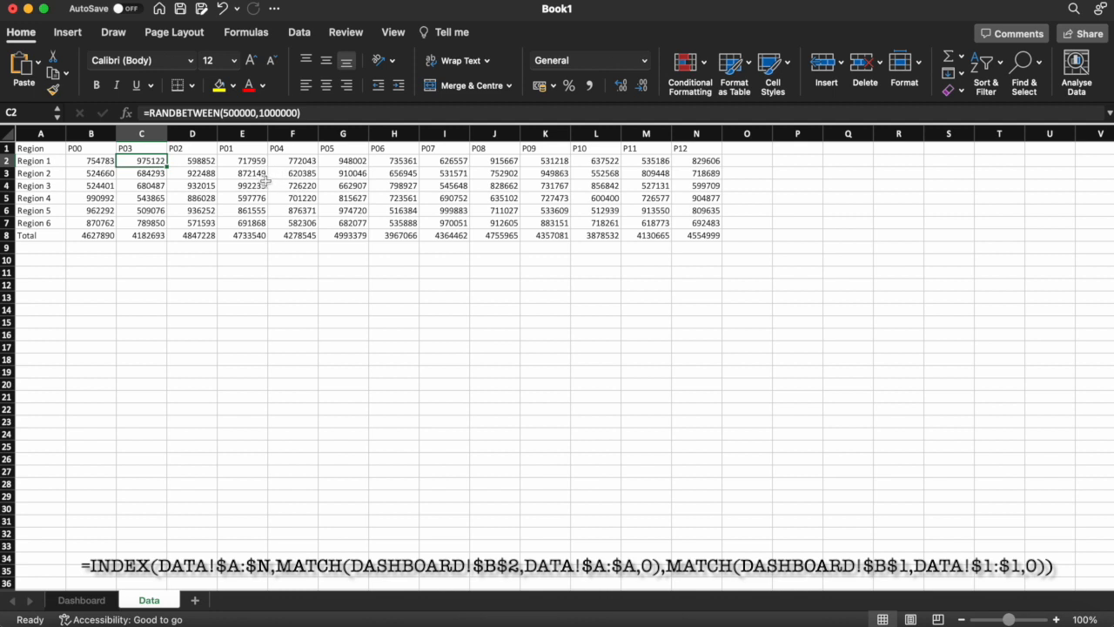
{"action": "left_click", "coordinate": [88, 600]}
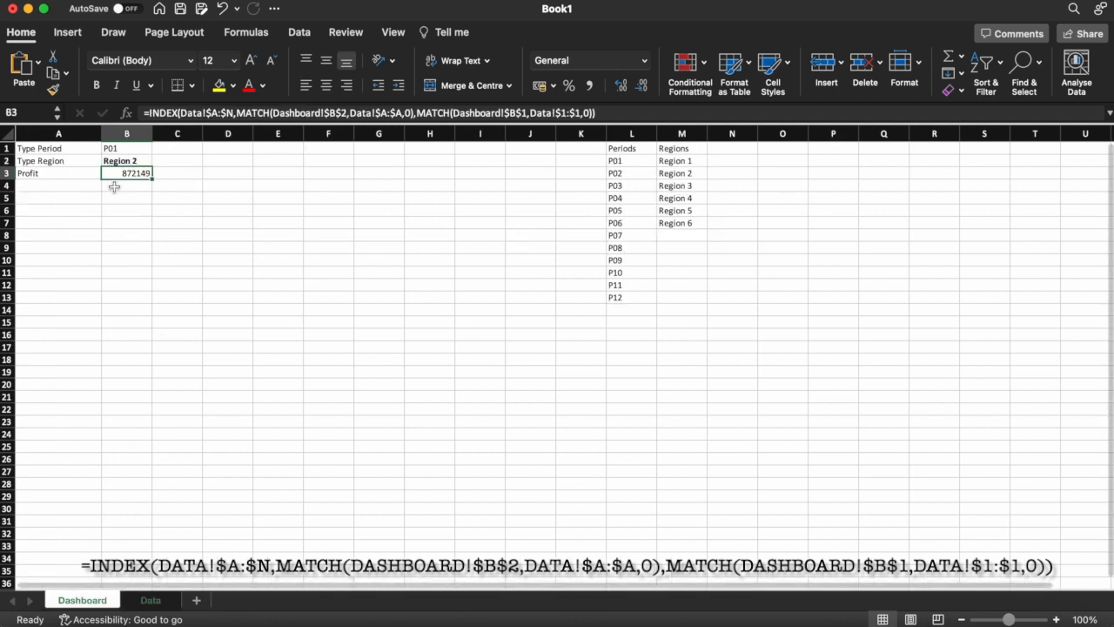